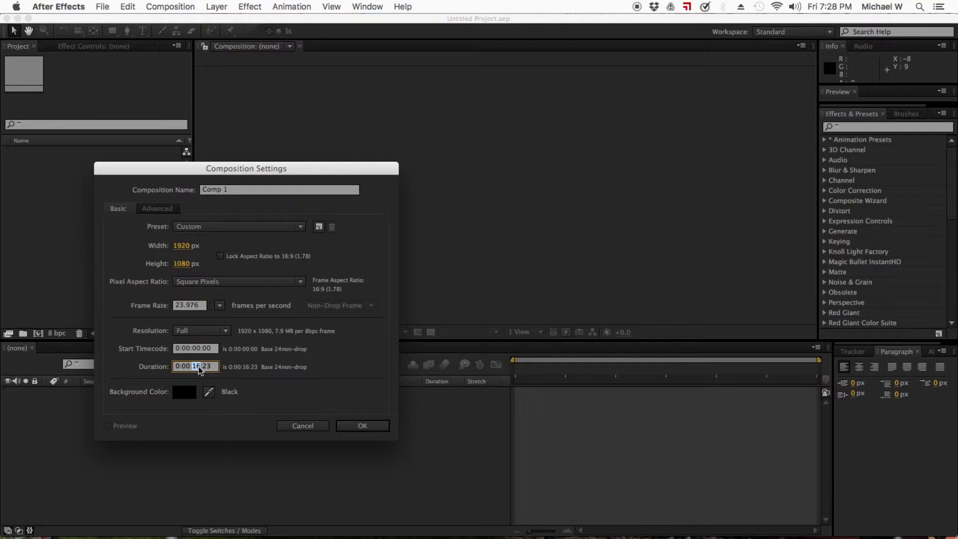
# Step: Set the new composition's duration to 0:00:06:00 and create it
pyautogui.click(210, 370)
pyautogui.click(206, 367)
pyautogui.write('00')
pyautogui.click(363, 426)
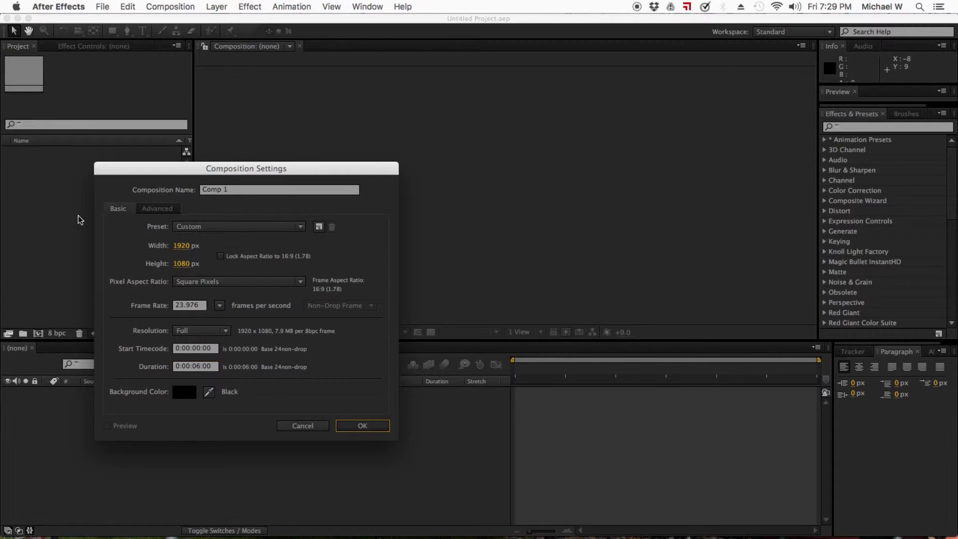
# Step: Add the text M near the composition's upper-left corner and set its font size to 191 px
pyautogui.click(143, 32)
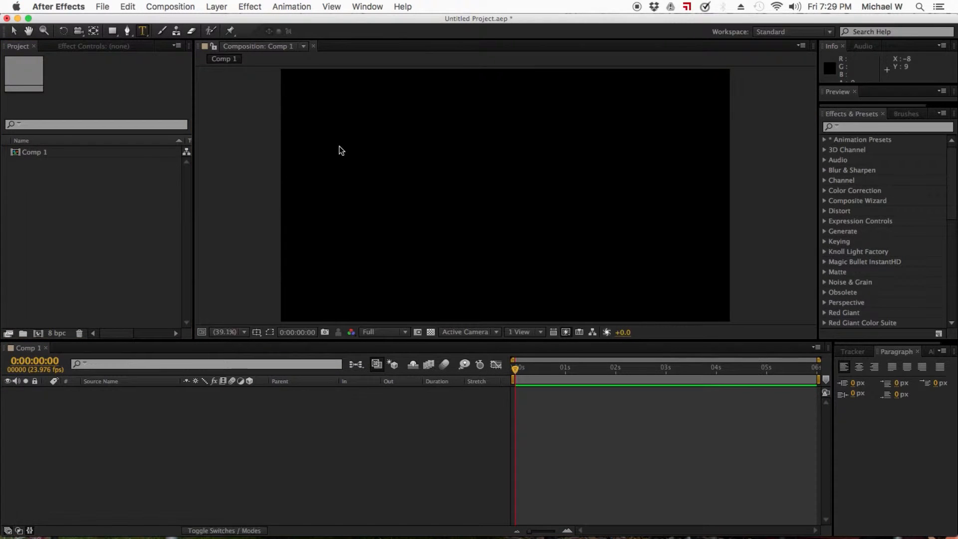
pyautogui.moveTo(309, 101); pyautogui.dragTo(342, 131)
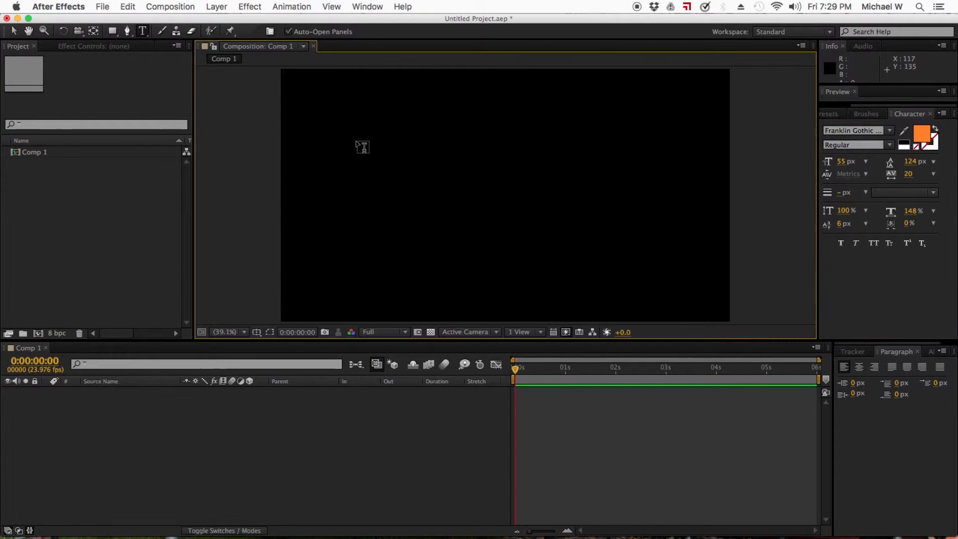
pyautogui.write('MN')
pyautogui.press('BackSpace')
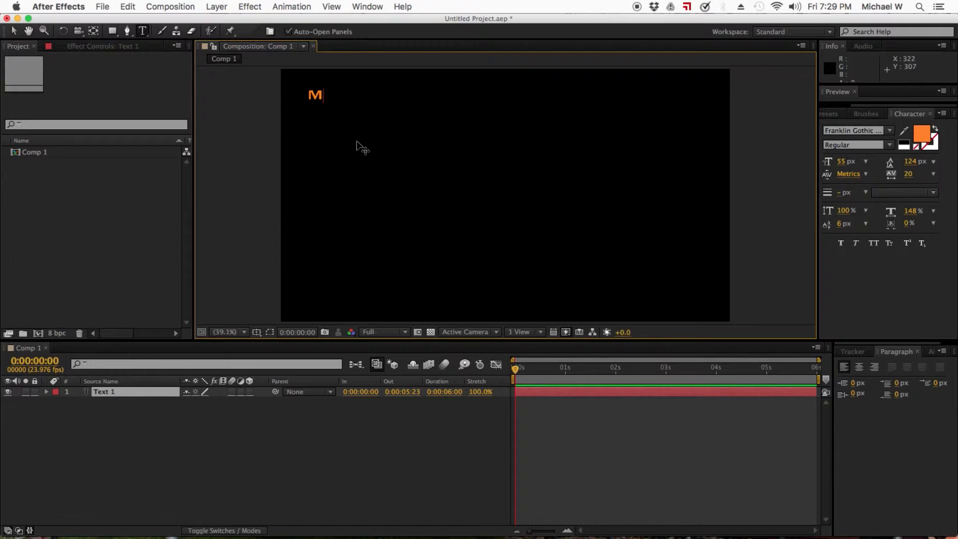
pyautogui.press('super+a')
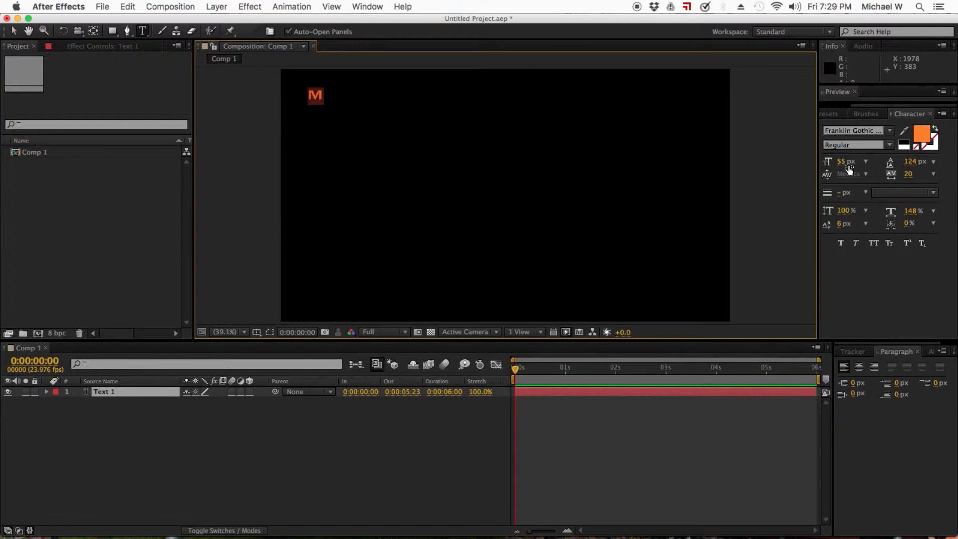
pyautogui.moveTo(843, 166)
pyautogui.mouseDown()
pyautogui.moveTo(955, 160)
pyautogui.moveTo(850, 156)
pyautogui.mouseUp()
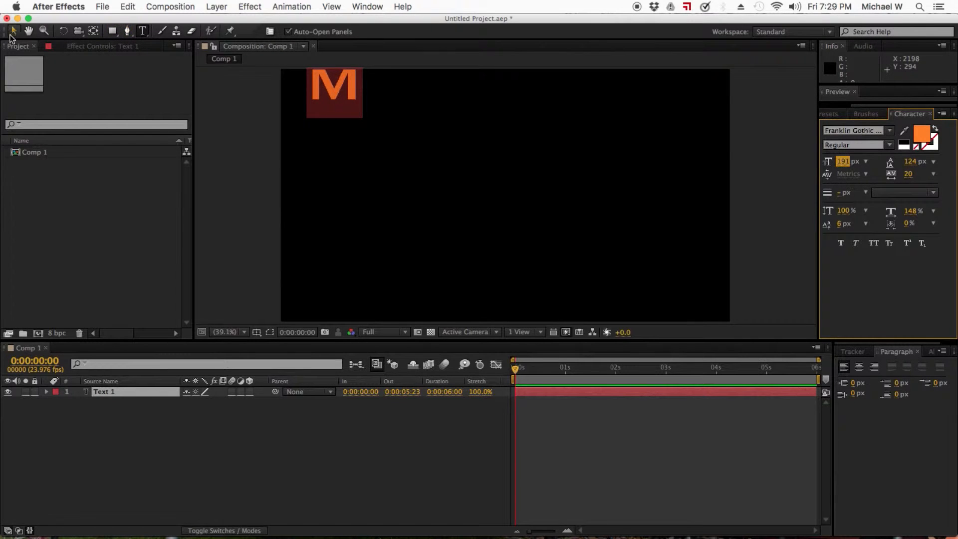
# Step: Move the M fully into the frame's upper-left corner, to a position of about 54, 172
pyautogui.click(13, 31)
pyautogui.click(325, 100)
pyautogui.moveTo(325, 100); pyautogui.dragTo(322, 100)
pyautogui.click(161, 453)
# Step: Duplicate the M text layer four times to make five M layers
pyautogui.click(99, 394)
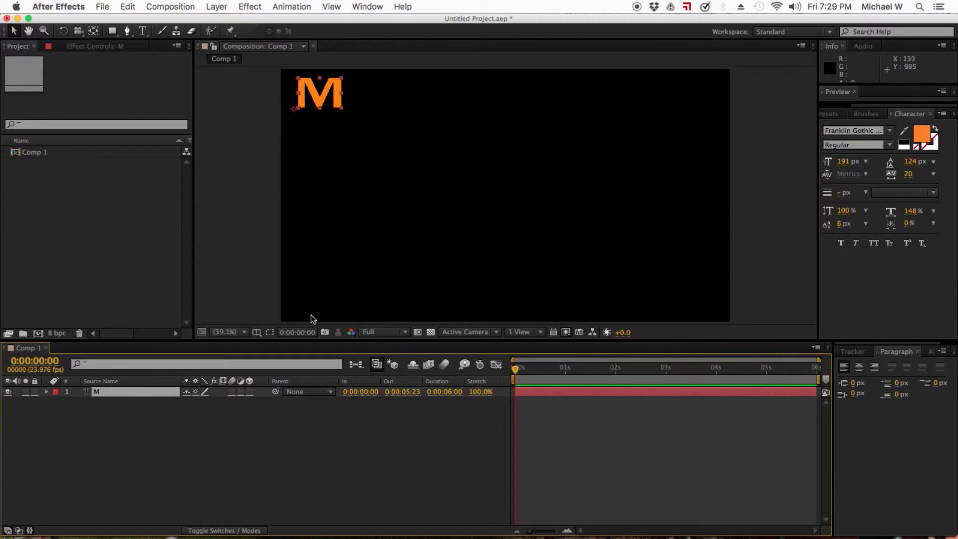
pyautogui.press('super+d')
pyautogui.press('super+d')
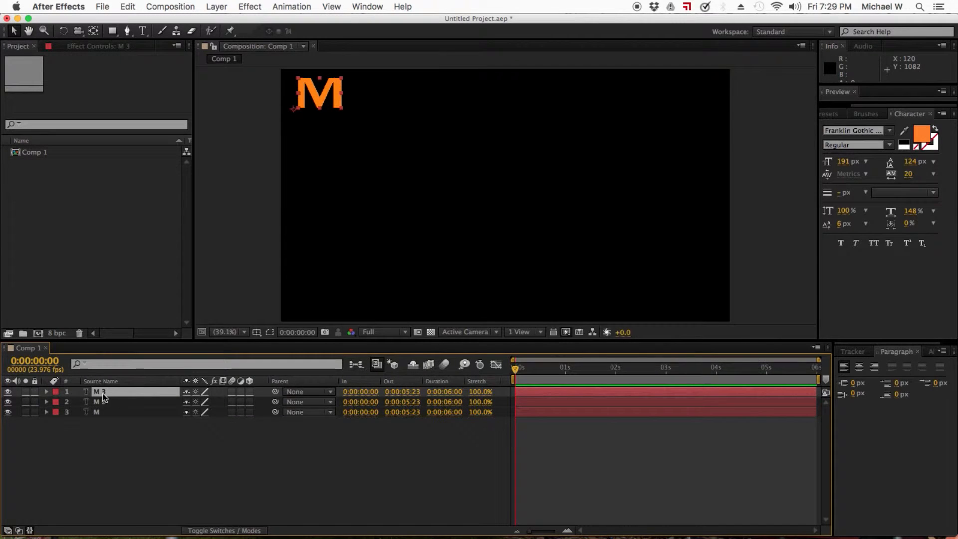
pyautogui.press('super+d')
pyautogui.press('super+d')
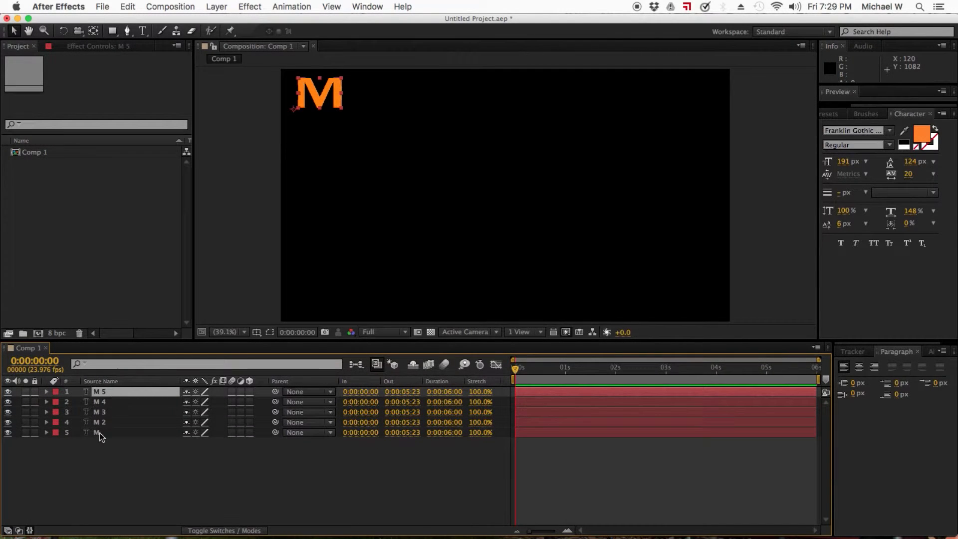
# Step: Move the topmost layer, M 5, straight down to the frame's lower-left corner, to a position of about 54, 1052
pyautogui.click(110, 458)
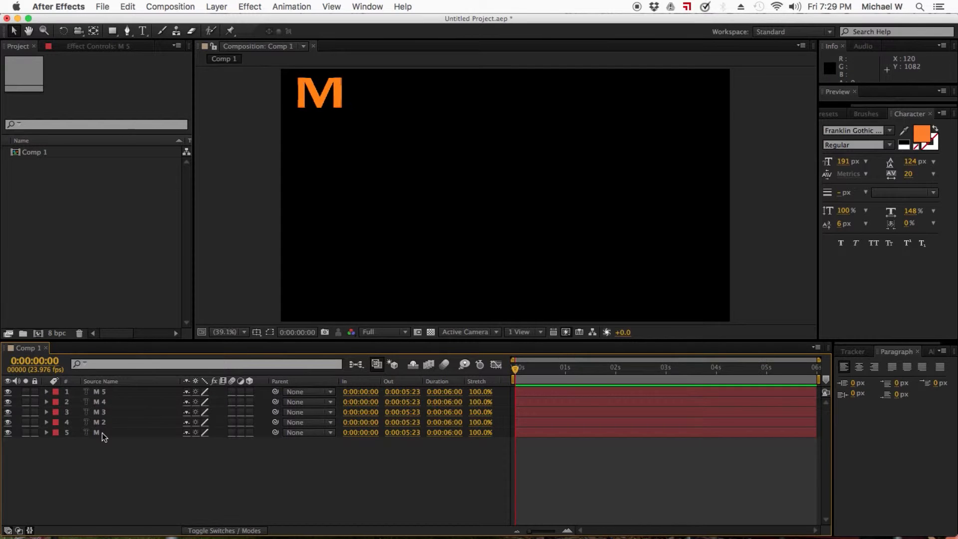
pyautogui.click(102, 432)
pyautogui.click(108, 391)
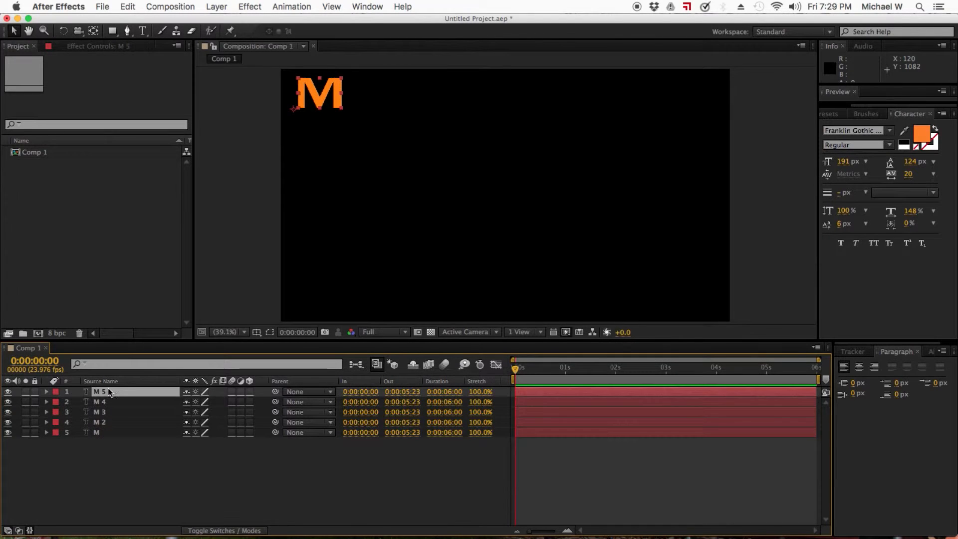
pyautogui.moveTo(319, 97); pyautogui.dragTo(295, 306)
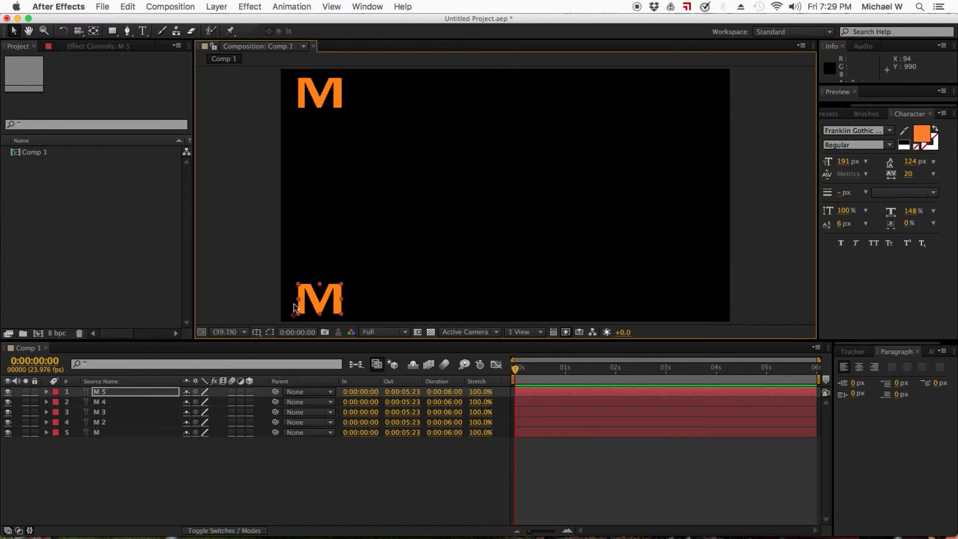
# Step: Distribute all five M layers evenly by their vertical centers, and widen the timeline again
pyautogui.keyDown('shift'); pyautogui.click(96, 433); pyautogui.keyUp('shift')
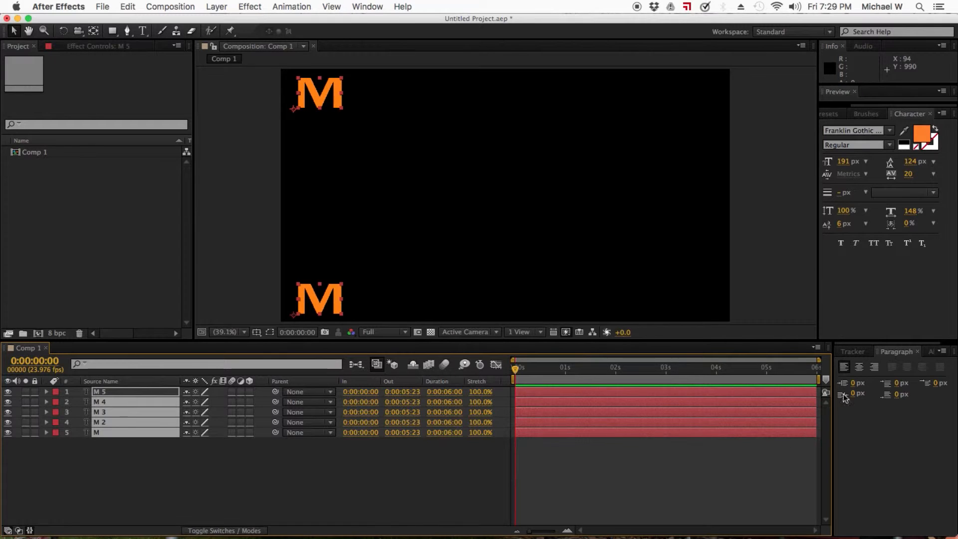
pyautogui.moveTo(834, 418); pyautogui.dragTo(732, 415)
pyautogui.click(838, 348)
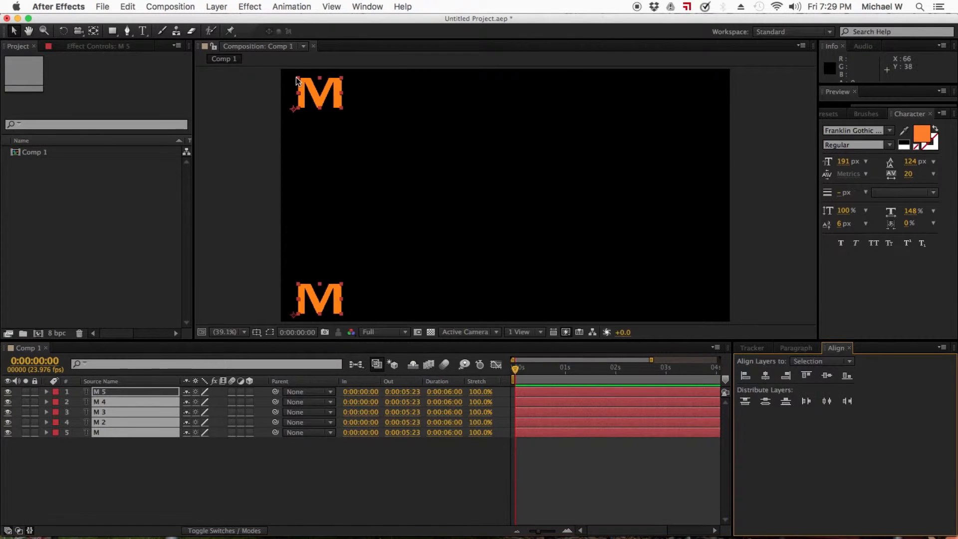
pyautogui.click(377, 5)
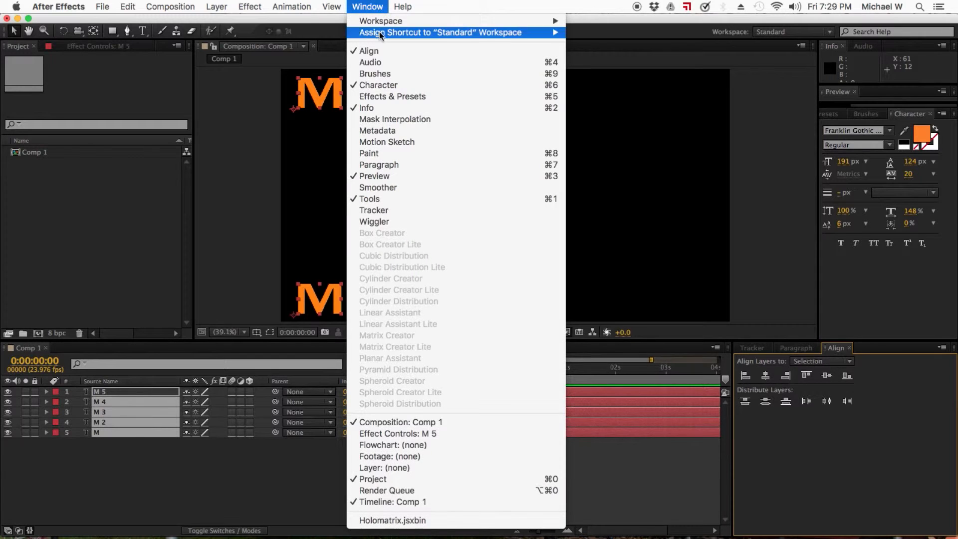
pyautogui.click(378, 5)
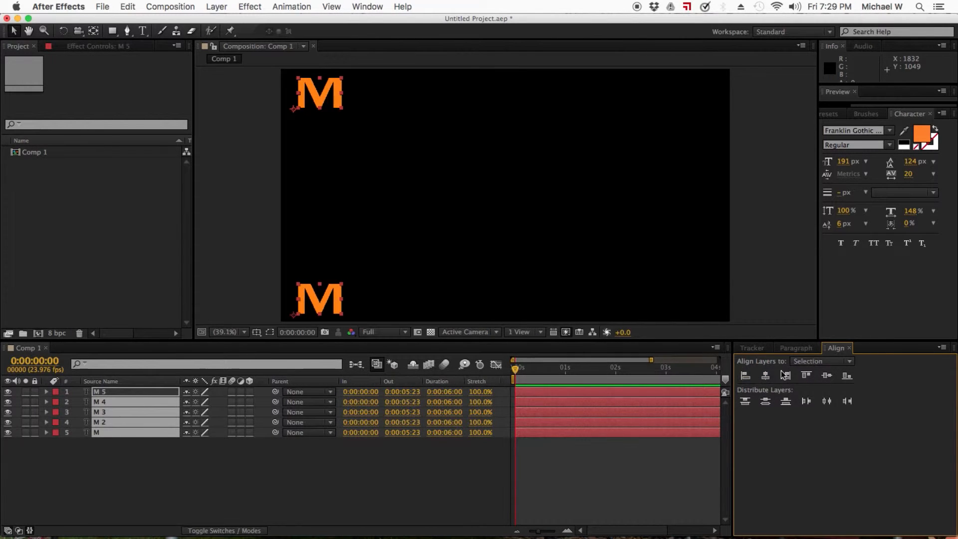
pyautogui.click(765, 402)
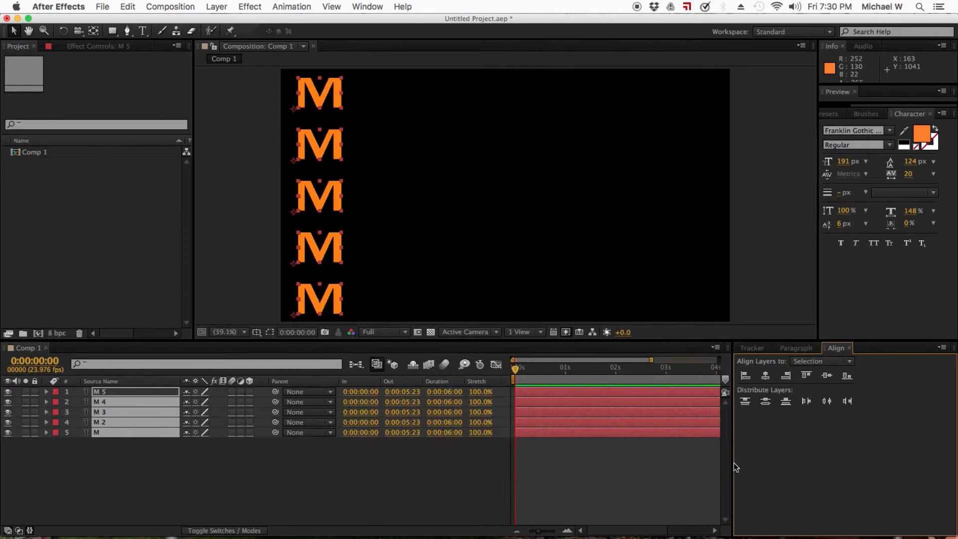
pyautogui.moveTo(733, 463); pyautogui.dragTo(922, 460)
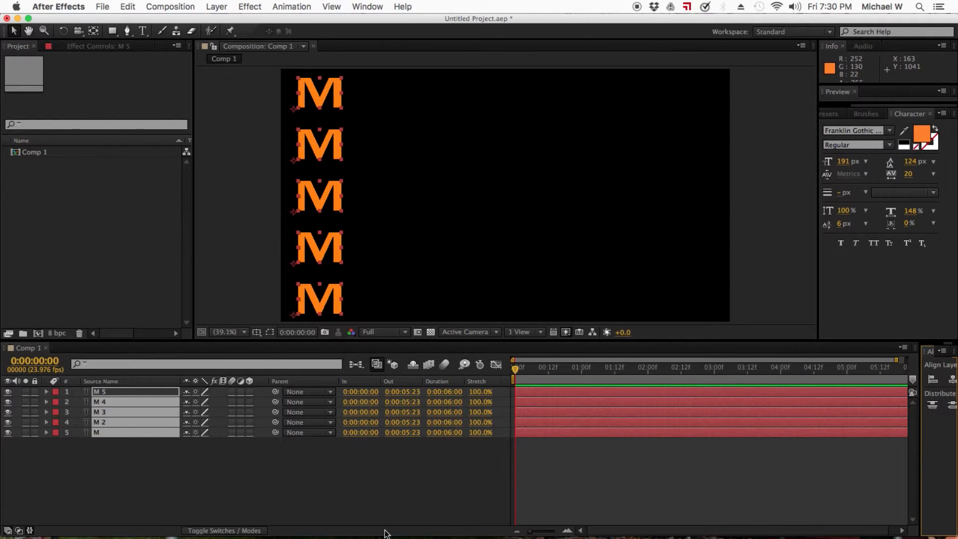
pyautogui.click(91, 462)
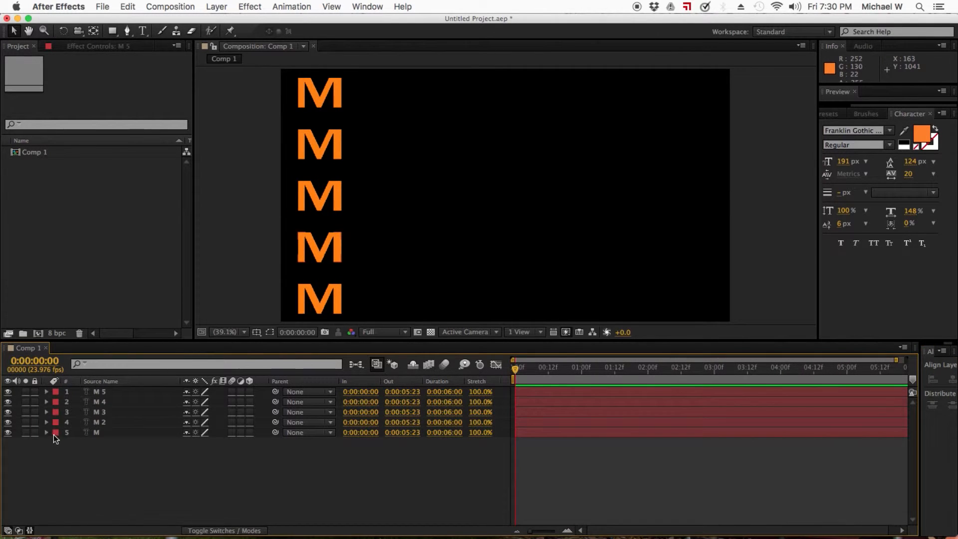
# Step: Examine the transform properties of the bottom M layer, revealing them individually and all together, and collapse the layer again
pyautogui.click(98, 431)
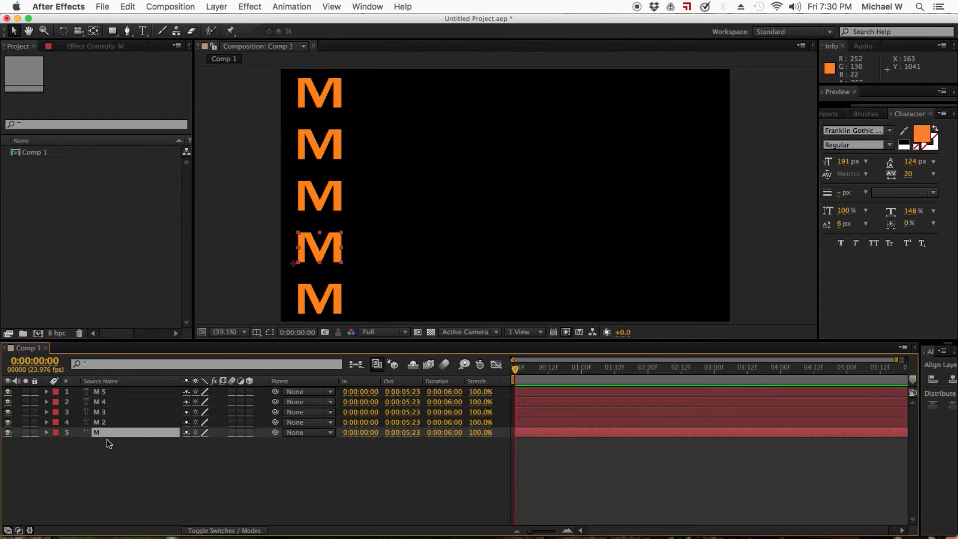
pyautogui.press('p')
pyautogui.press('s')
pyautogui.press('t')
pyautogui.press('r')
pyautogui.hotkey('shift', 'p')
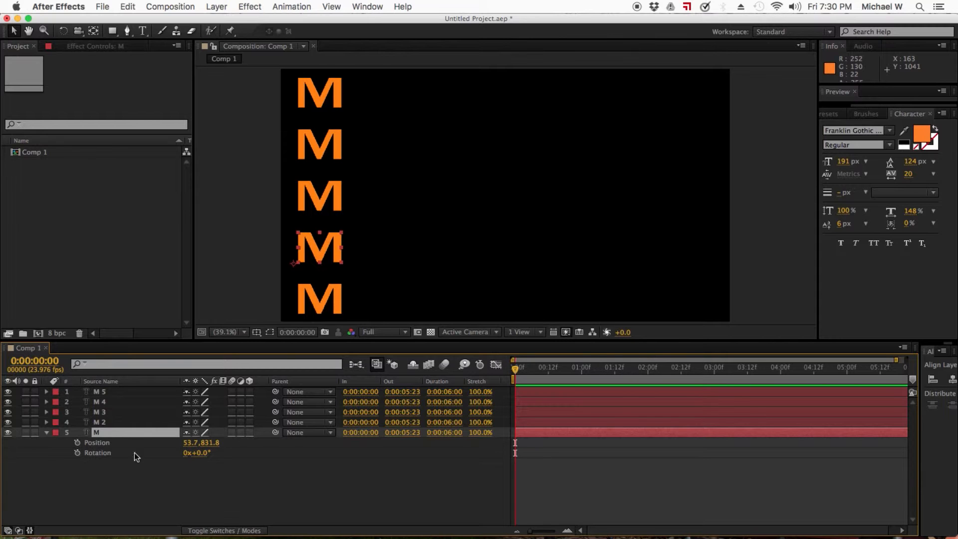
pyautogui.click(131, 461)
pyautogui.click(46, 433)
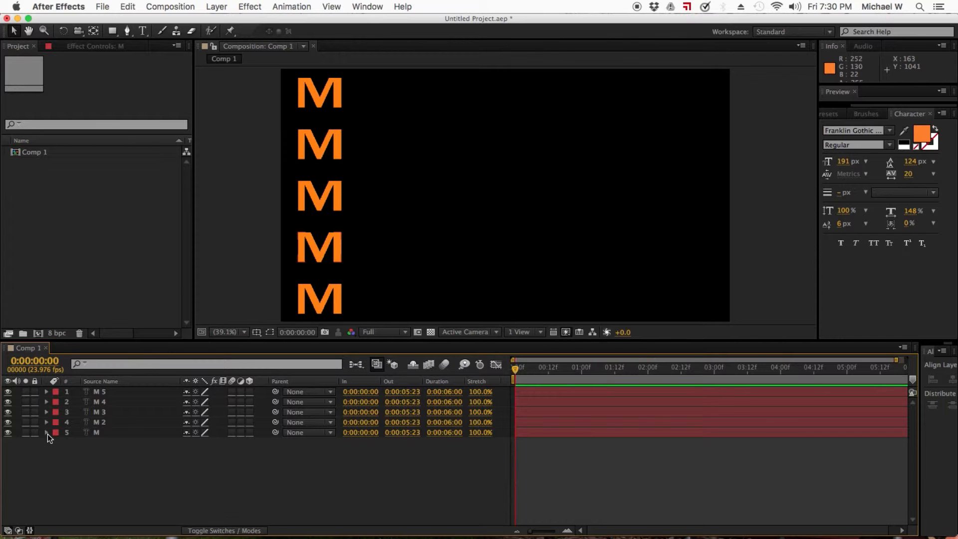
pyautogui.click(47, 432)
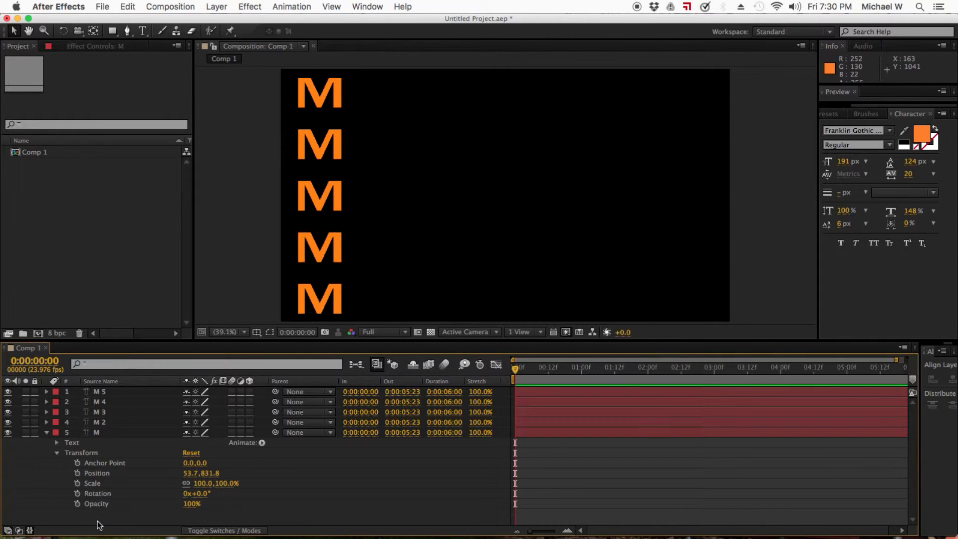
pyautogui.click(47, 433)
# Step: Reveal the Position property of all five M layers and set starting position keyframes at 0:00:00:00
pyautogui.click(100, 391)
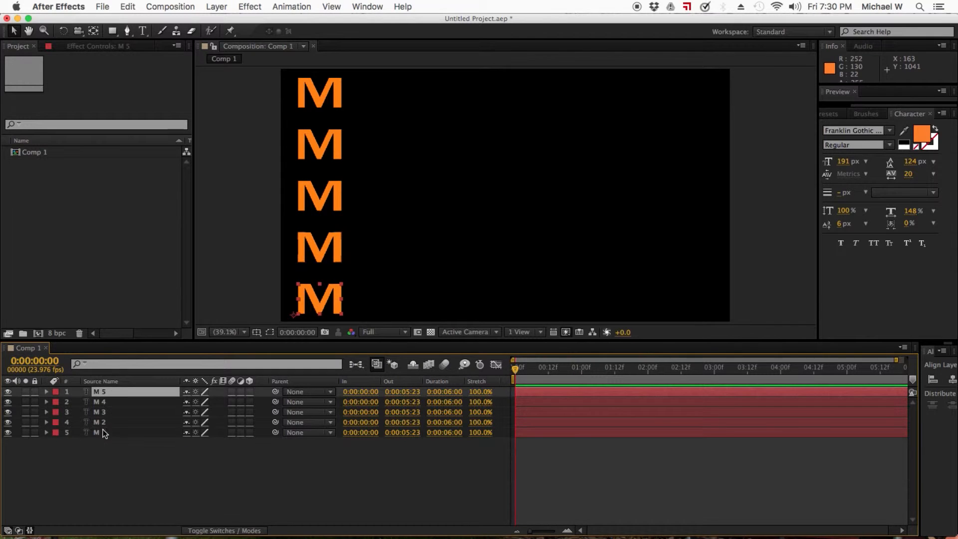
pyautogui.keyDown('shift'); pyautogui.click(105, 432); pyautogui.keyUp('shift')
pyautogui.press('p')
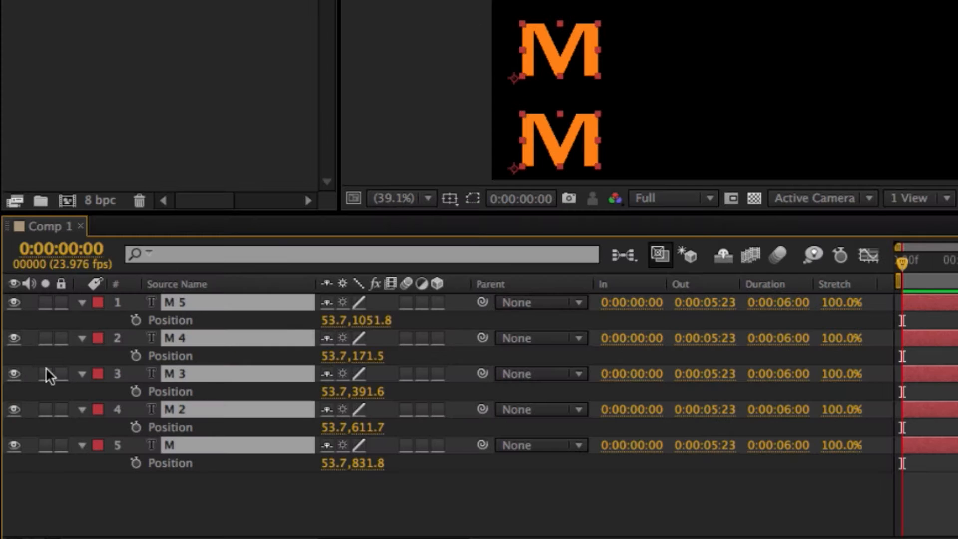
pyautogui.click(137, 322)
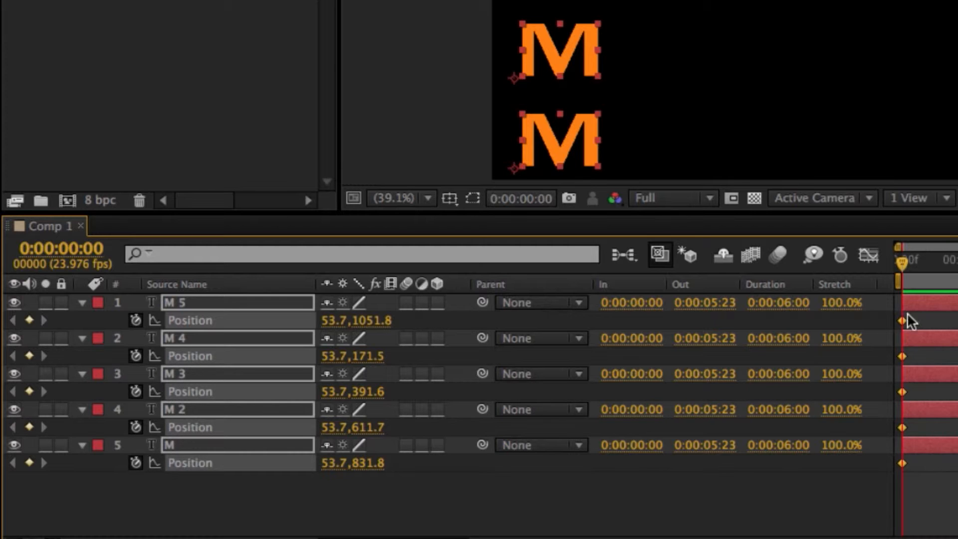
# Step: Go to 0:00:05:00 and add a position keyframe there on all five M layers
pyautogui.click(524, 202)
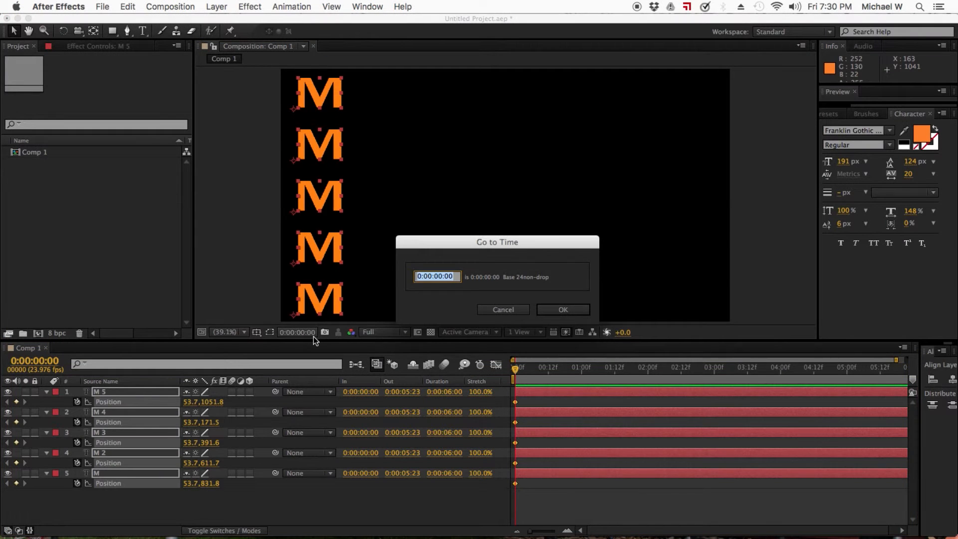
pyautogui.write('5.00')
pyautogui.press('Return')
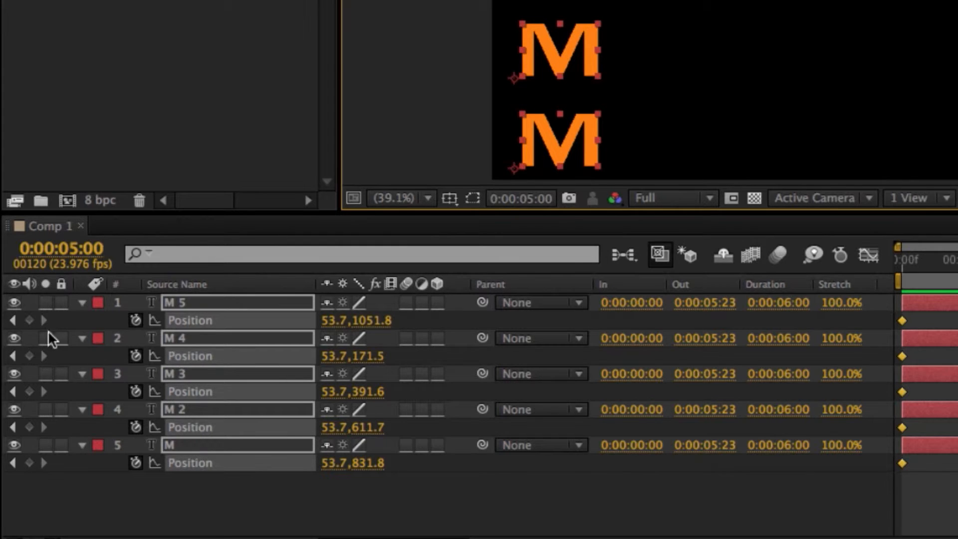
pyautogui.click(33, 325)
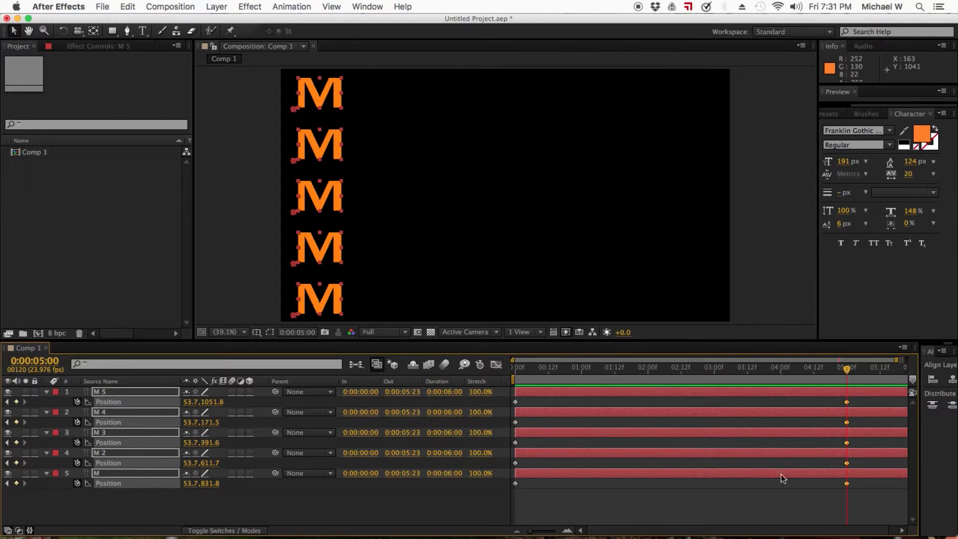
pyautogui.click(726, 493)
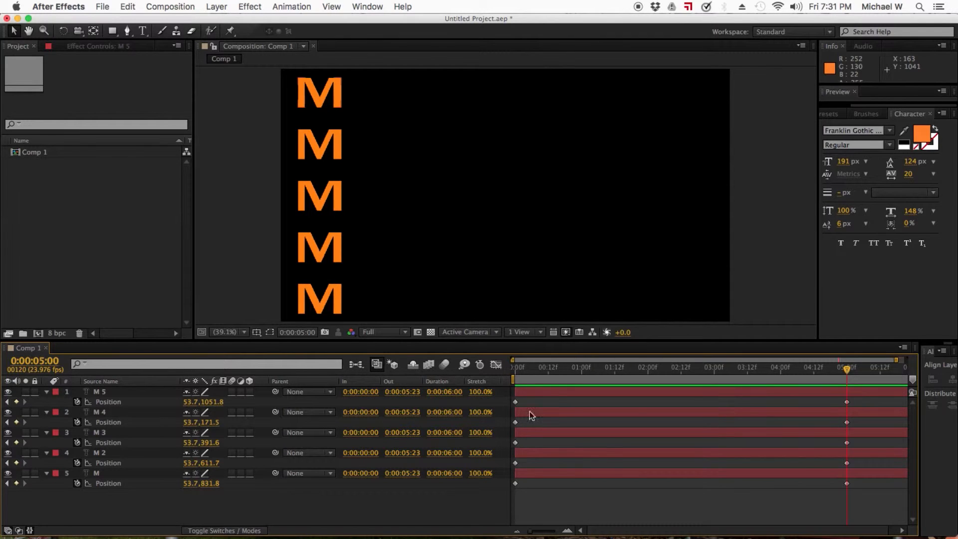
pyautogui.click(847, 402)
pyautogui.moveTo(762, 408); pyautogui.dragTo(506, 412)
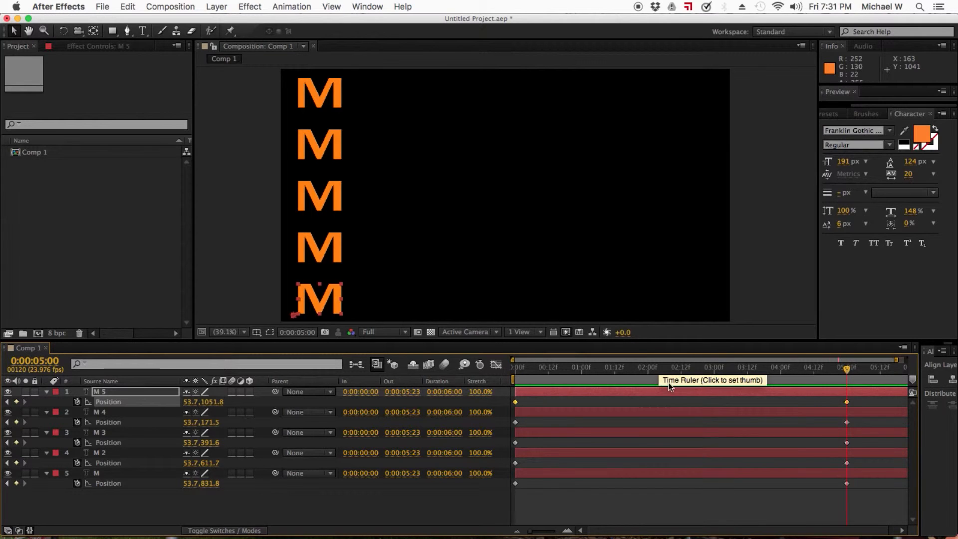
pyautogui.click(524, 513)
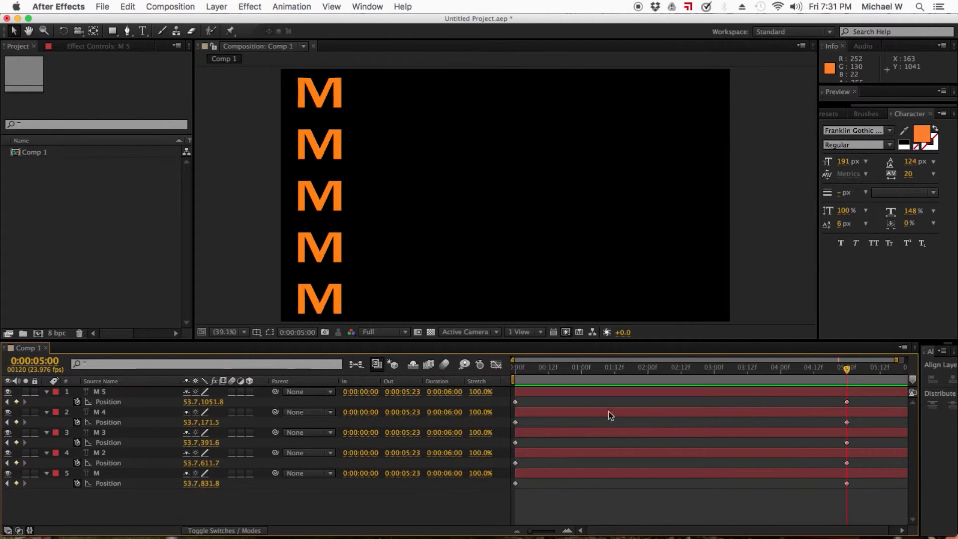
pyautogui.moveTo(851, 462); pyautogui.dragTo(846, 489)
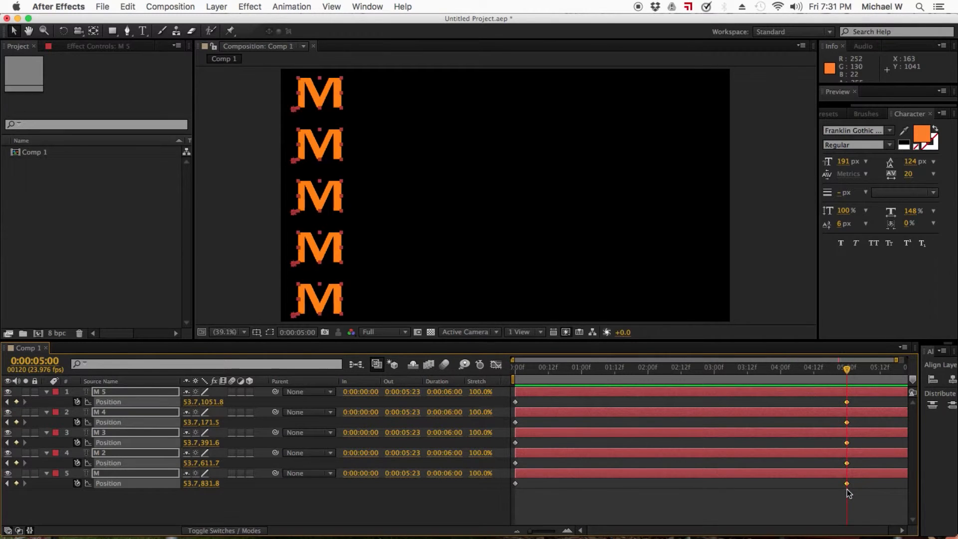
pyautogui.click(554, 520)
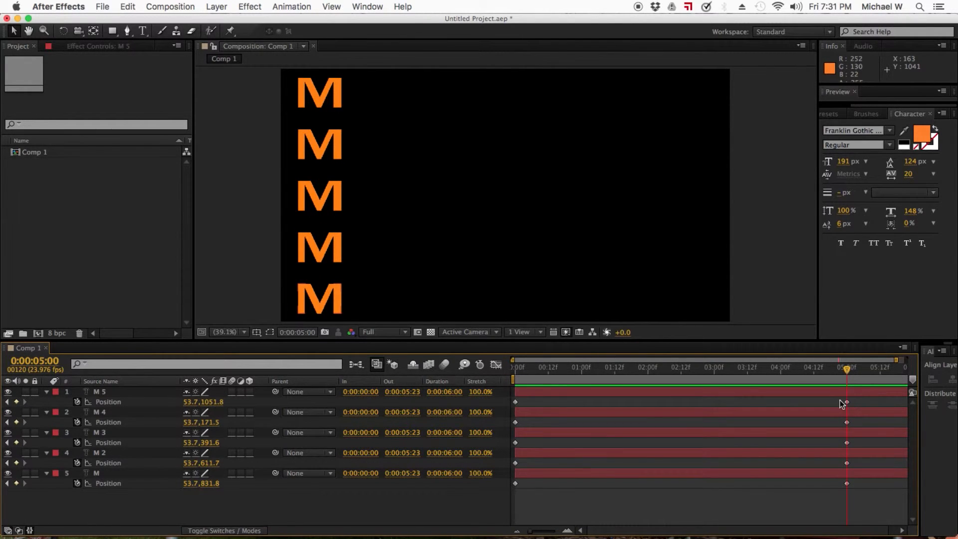
# Step: Try shifting only the bottom M layer's 0:00:05:00 position horizontally, and scrub the timeline to check its movement
pyautogui.click(847, 402)
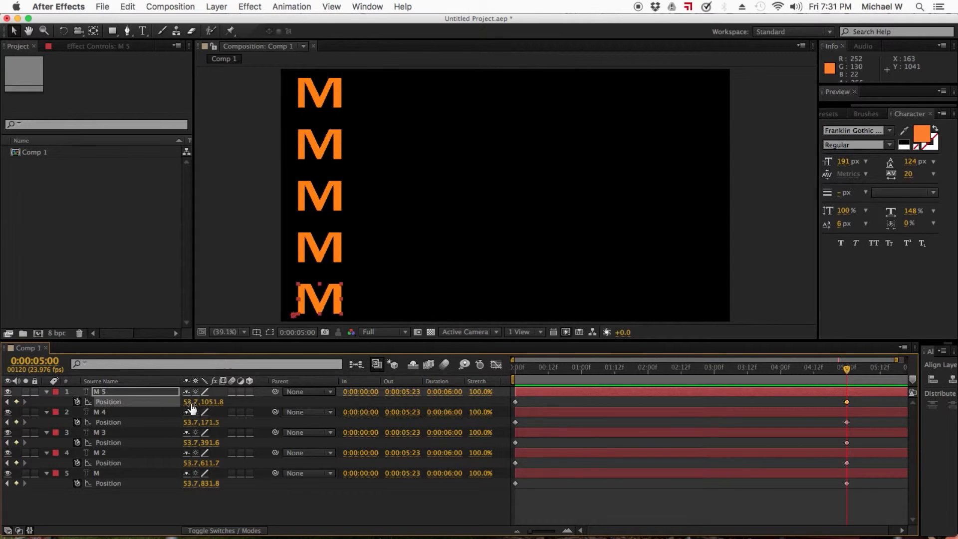
pyautogui.moveTo(192, 409); pyautogui.dragTo(483, 405)
pyautogui.moveTo(558, 369); pyautogui.dragTo(715, 370)
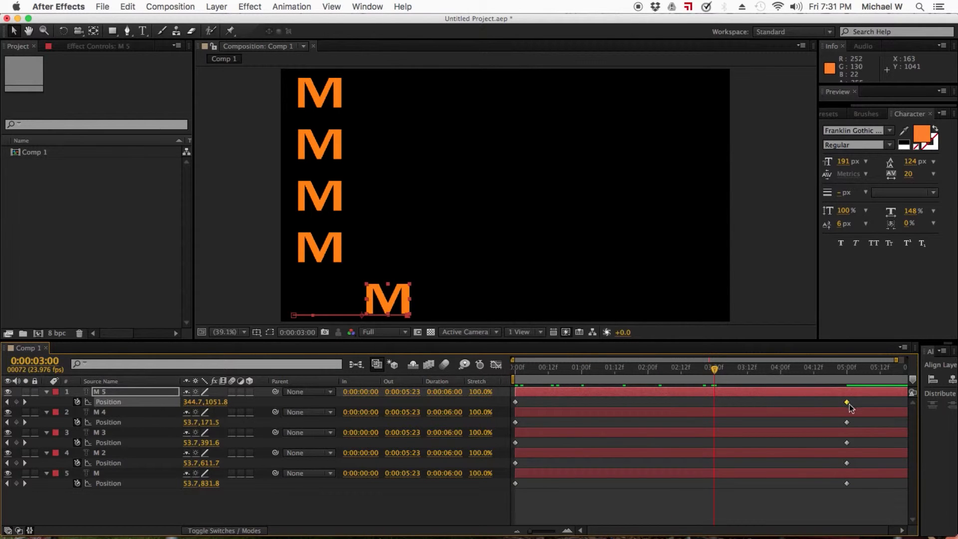
pyautogui.press('k')
pyautogui.click(763, 498)
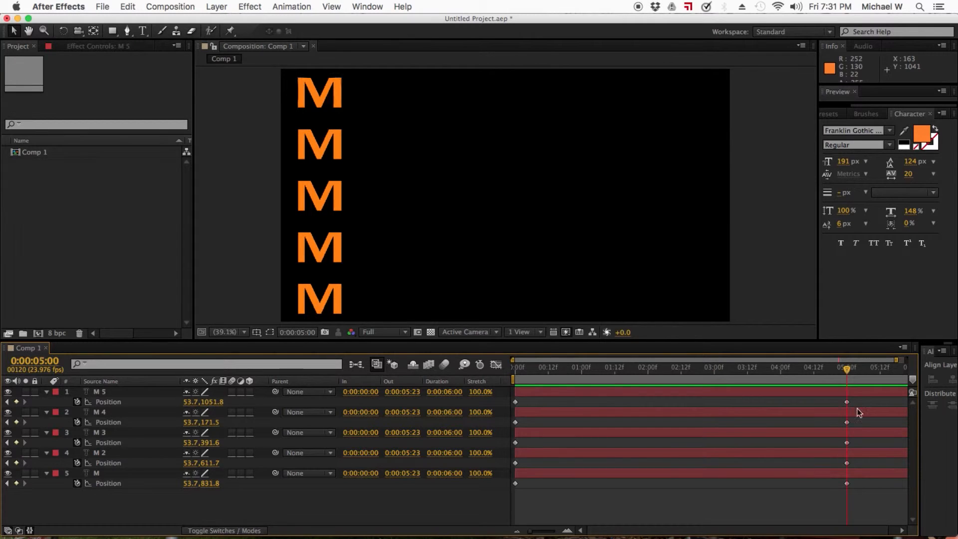
# Step: Select the 0:00:05:00 position keyframes of all five layers and move the Ms across the frame to an X position of about 1657.8
pyautogui.moveTo(839, 397); pyautogui.dragTo(859, 492)
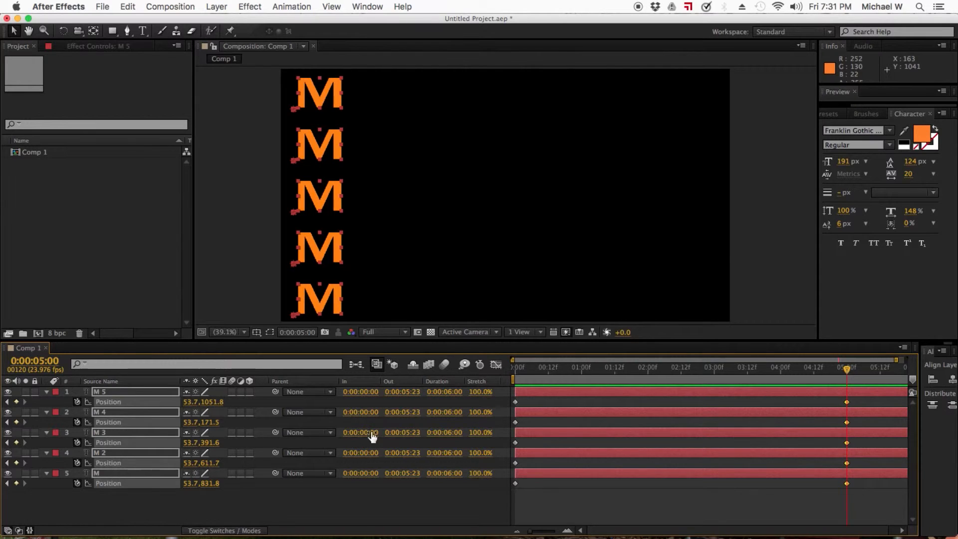
pyautogui.moveTo(190, 402); pyautogui.dragTo(956, 373)
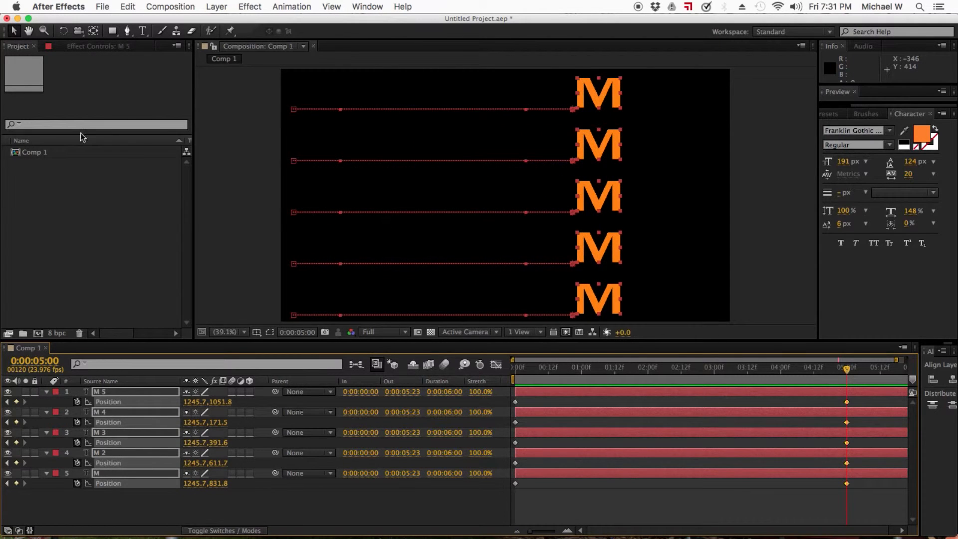
pyautogui.moveTo(615, 102); pyautogui.dragTo(702, 110)
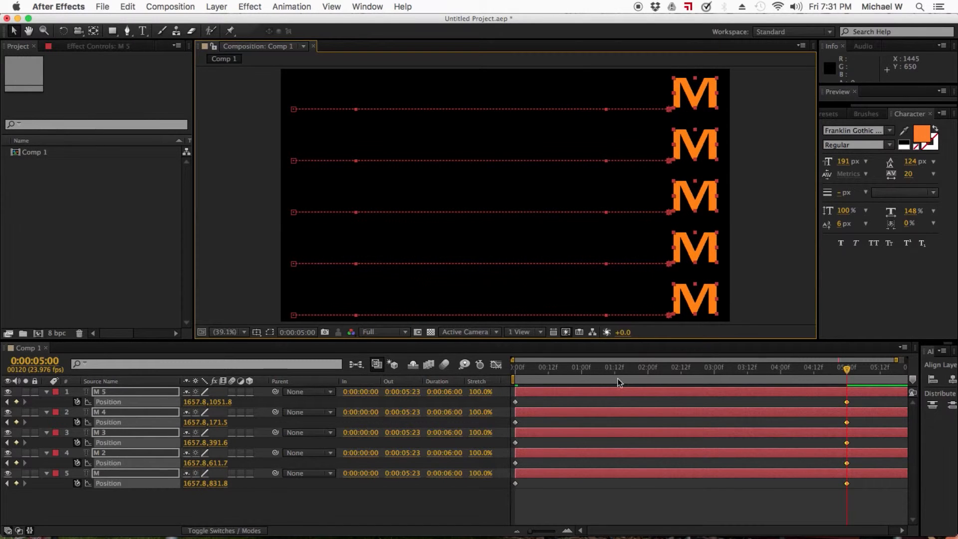
# Step: Deselect the layers, preview the five Ms moving across the frame, and return to 0:00:00:00
pyautogui.click(619, 444)
pyautogui.click(515, 369)
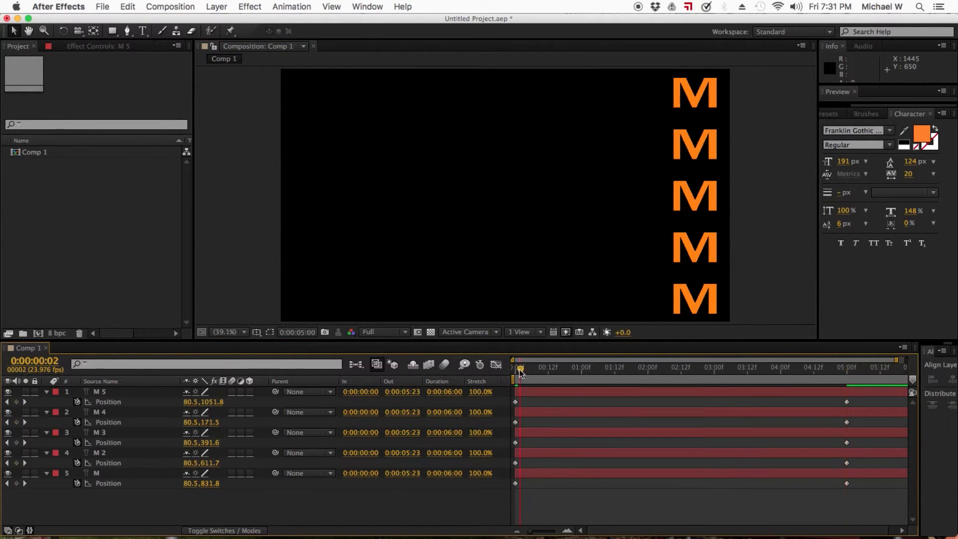
pyautogui.click(850, 369)
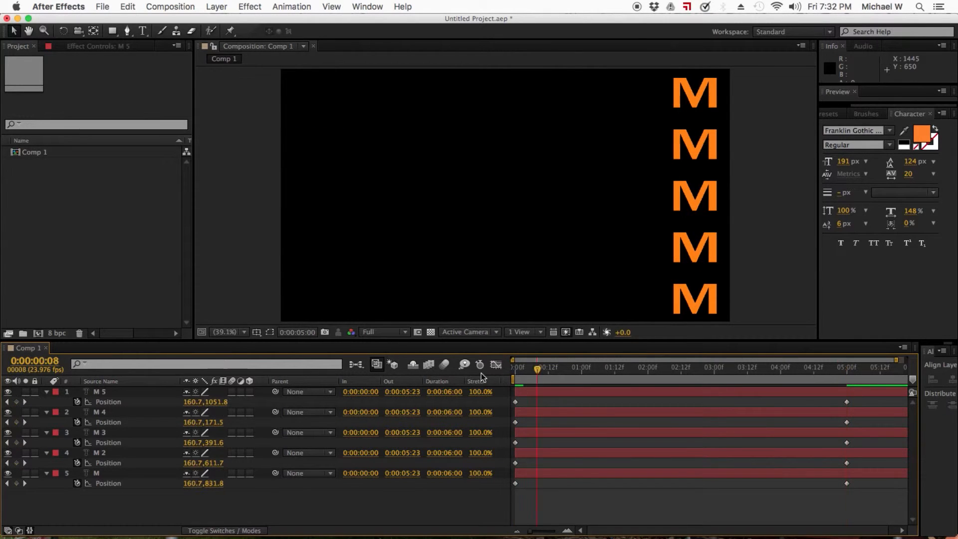
pyautogui.moveTo(520, 376); pyautogui.dragTo(481, 373)
pyautogui.press('space')
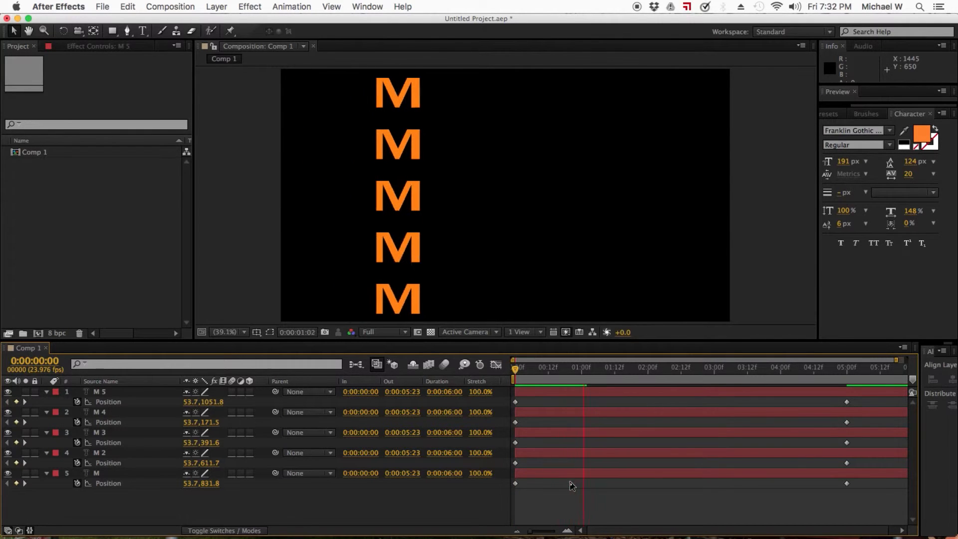
pyautogui.press('space')
pyautogui.moveTo(590, 370); pyautogui.dragTo(487, 367)
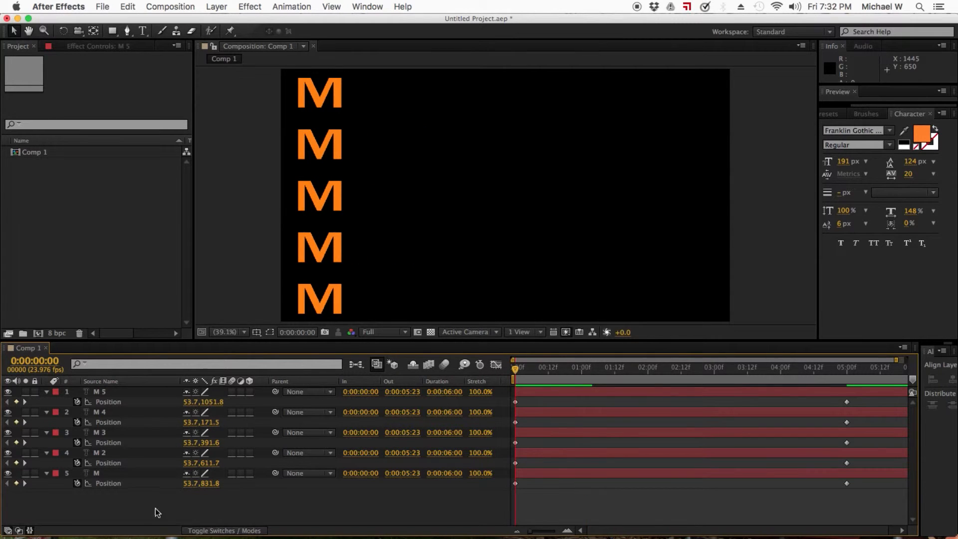
# Step: Identify the second M from the top and apply Easy Ease Out to its position keyframe at 0:00:00:00
pyautogui.click(104, 472)
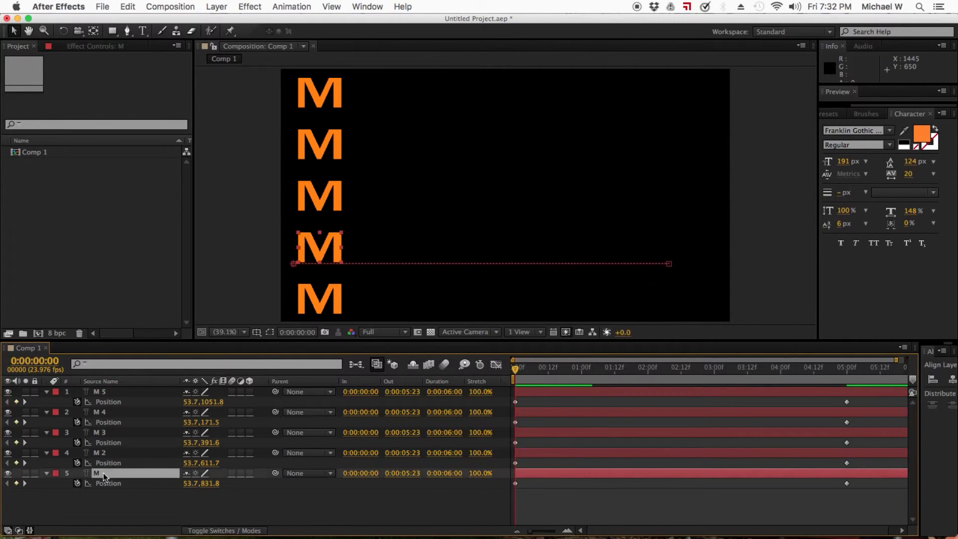
pyautogui.click(99, 393)
pyautogui.click(97, 414)
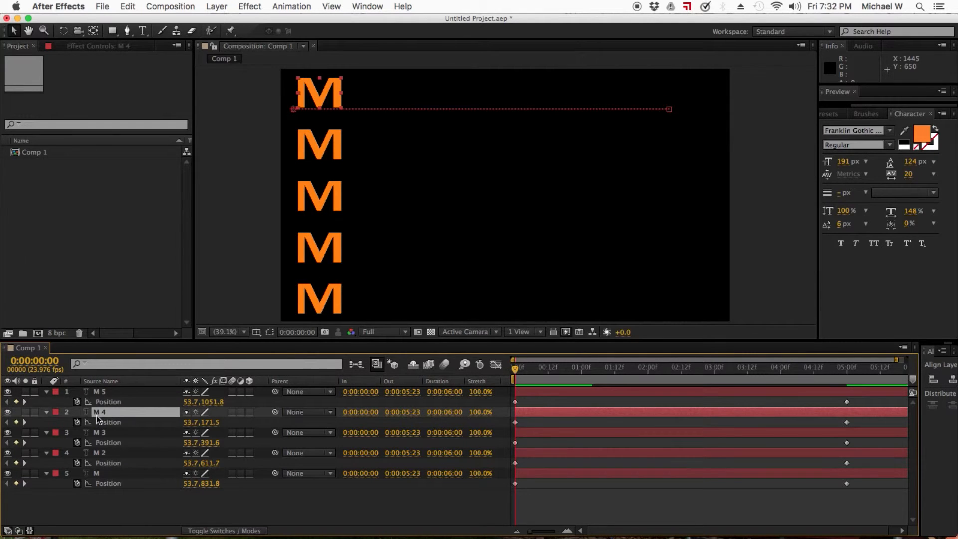
pyautogui.click(98, 395)
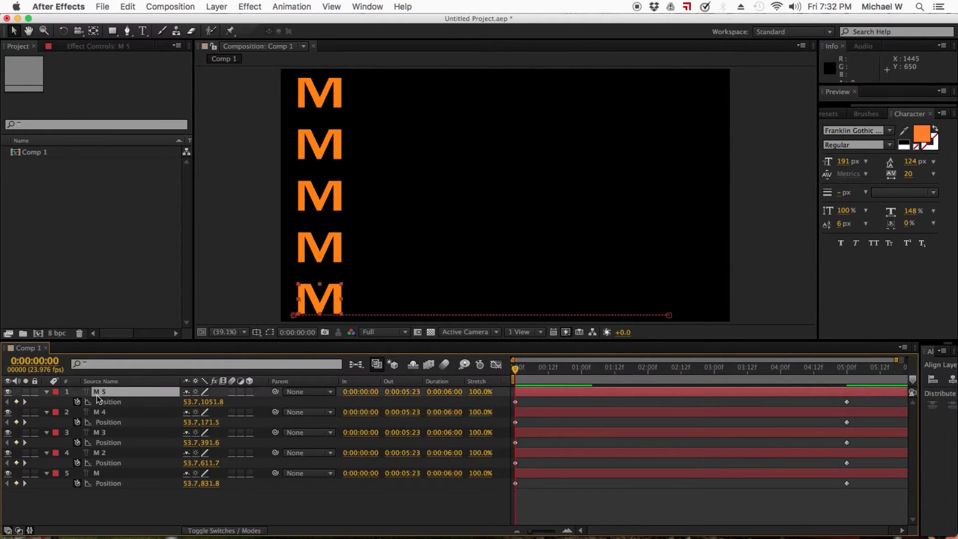
pyautogui.click(98, 411)
pyautogui.click(100, 433)
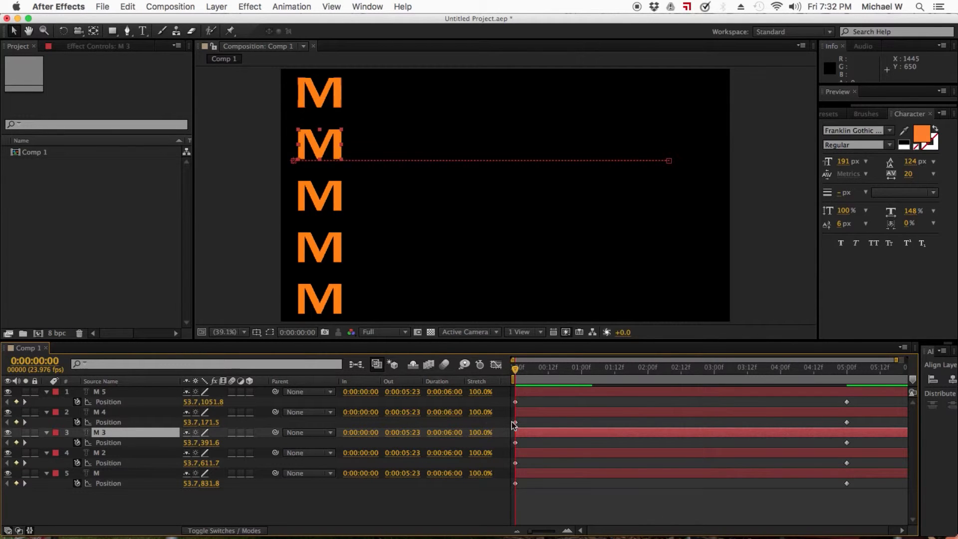
pyautogui.click(515, 442)
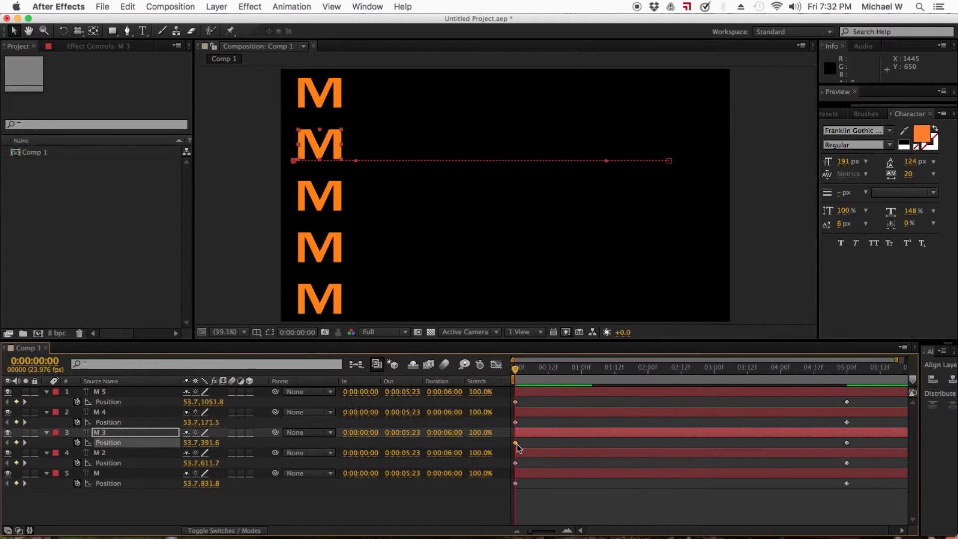
pyautogui.rightClick(518, 446)
pyautogui.moveTo(544, 528)
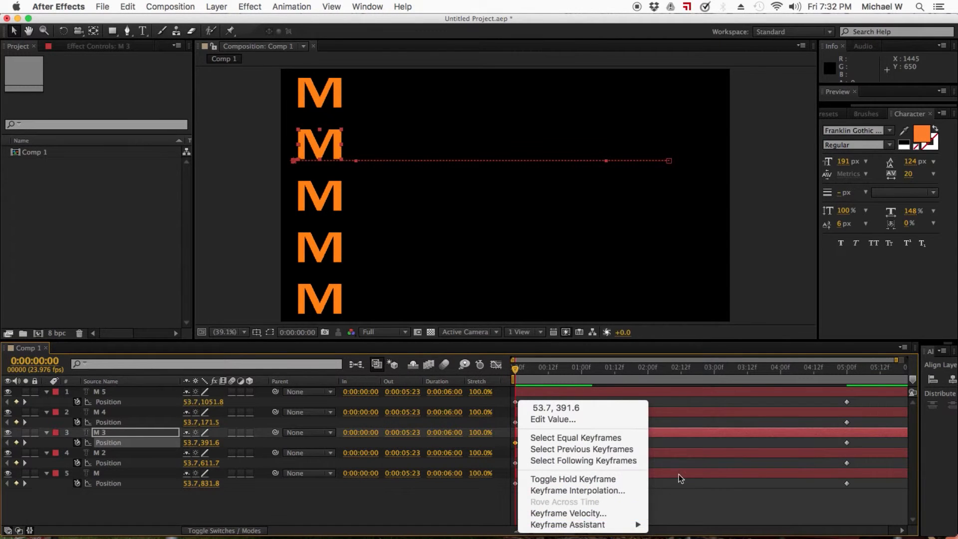
pyautogui.click(685, 478)
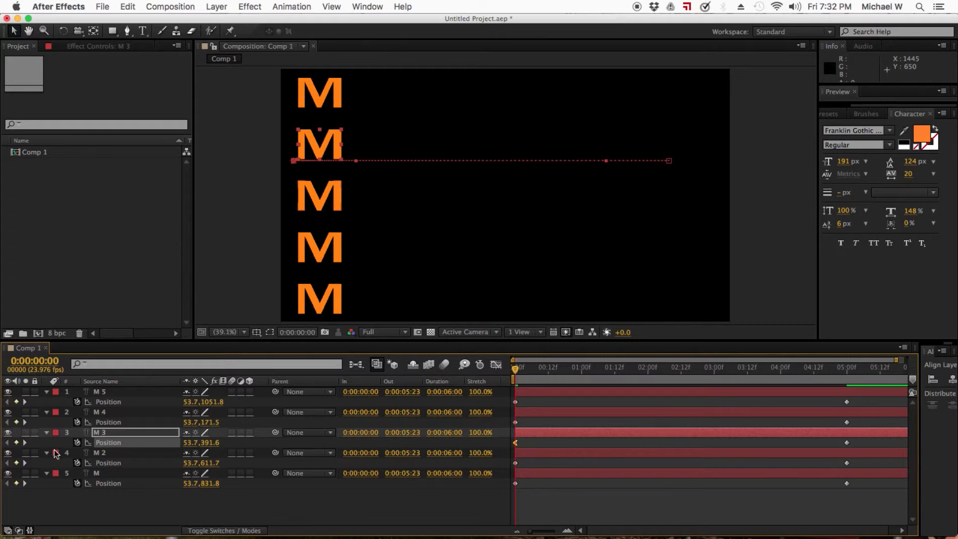
# Step: Preview how layer M 3 moves compared with the other Ms, and return to 0:00:00:00
pyautogui.press('space')
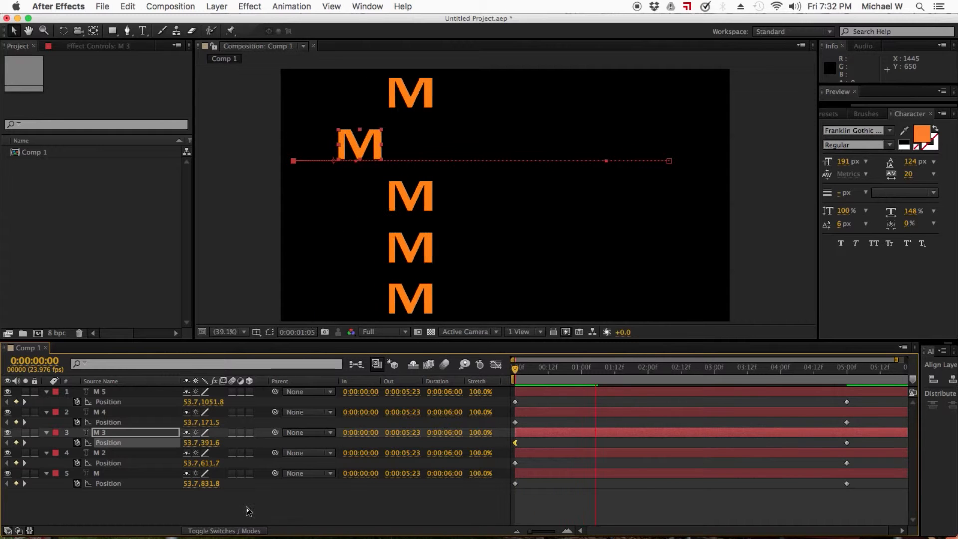
pyautogui.press('space')
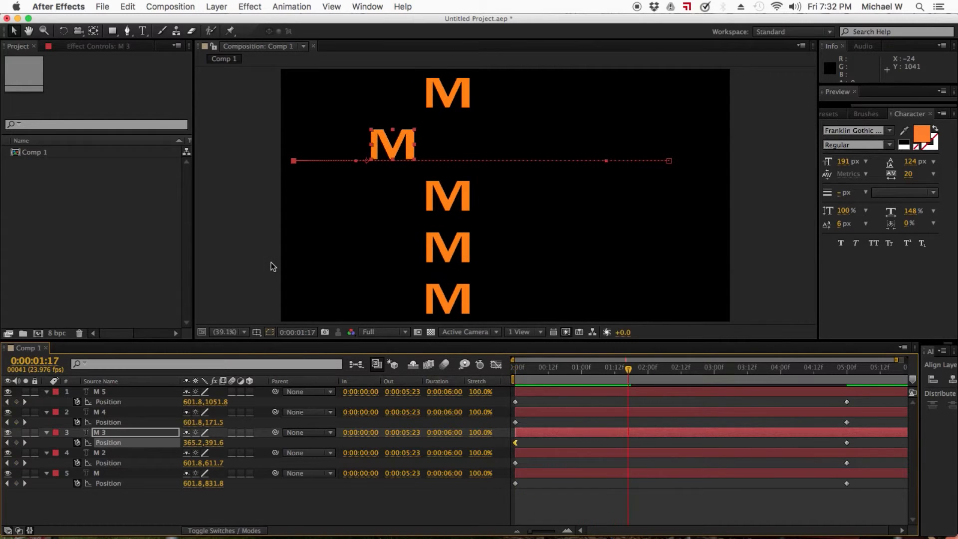
pyautogui.moveTo(628, 372); pyautogui.dragTo(502, 380)
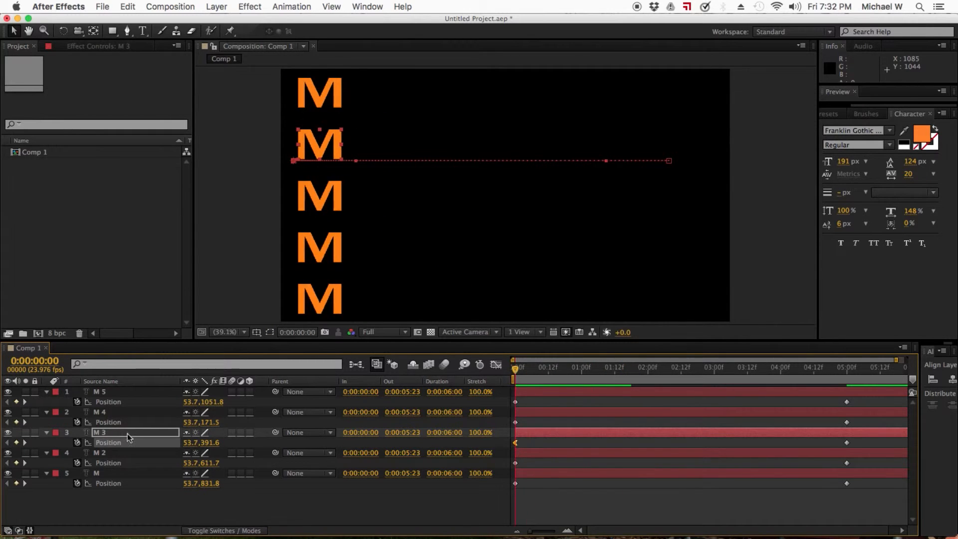
# Step: Apply Easy Ease In to layer M 2's position keyframe at 0:00:05:00 and preview the animation
pyautogui.click(98, 454)
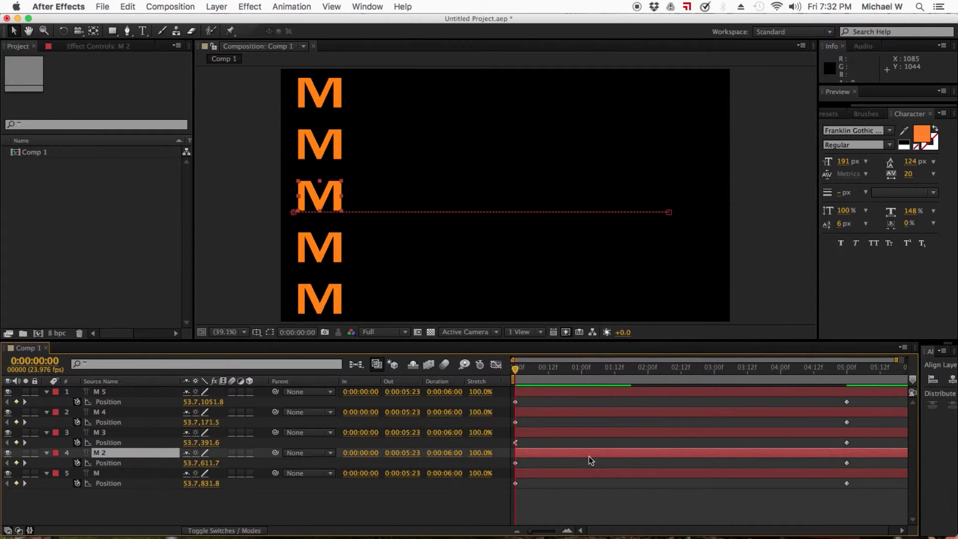
pyautogui.click(848, 463)
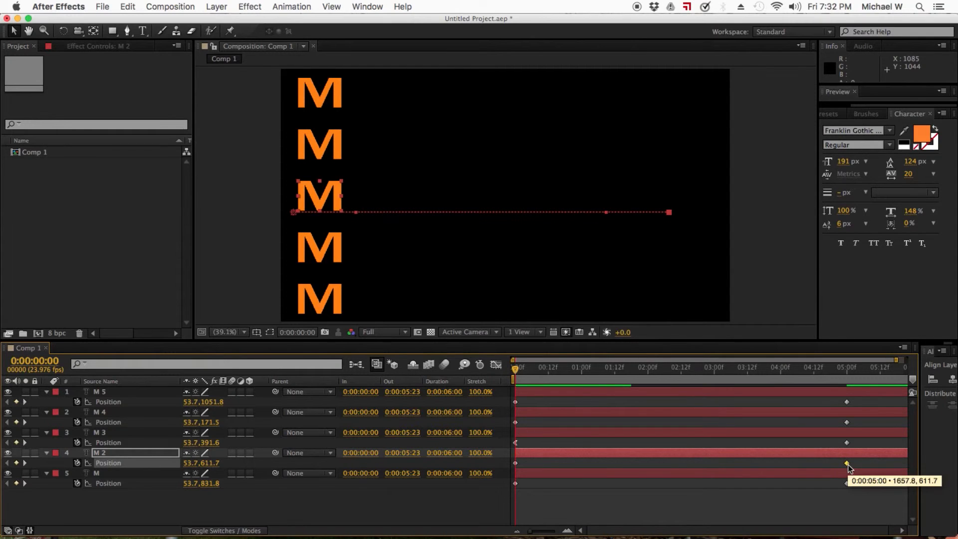
pyautogui.rightClick(848, 464)
pyautogui.moveTo(800, 526)
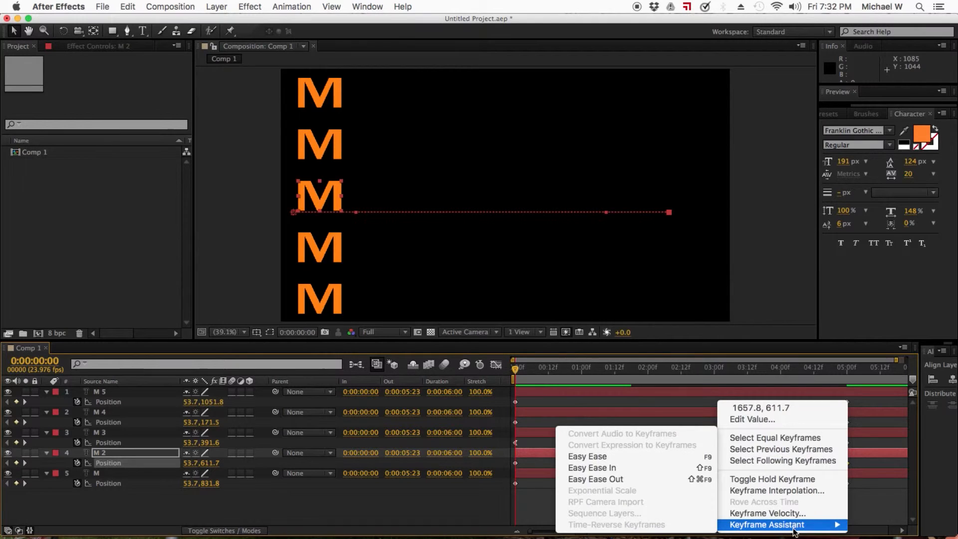
pyautogui.click(596, 467)
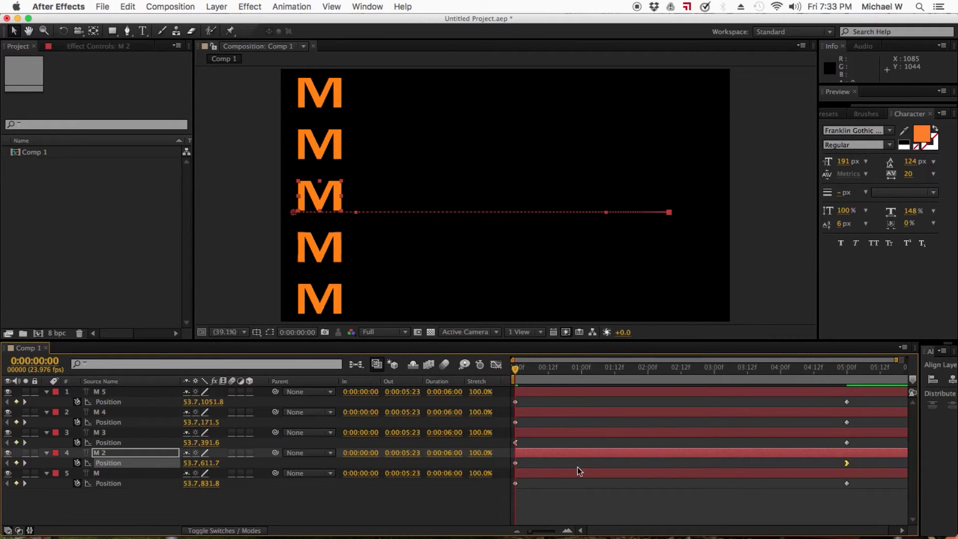
pyautogui.press('space')
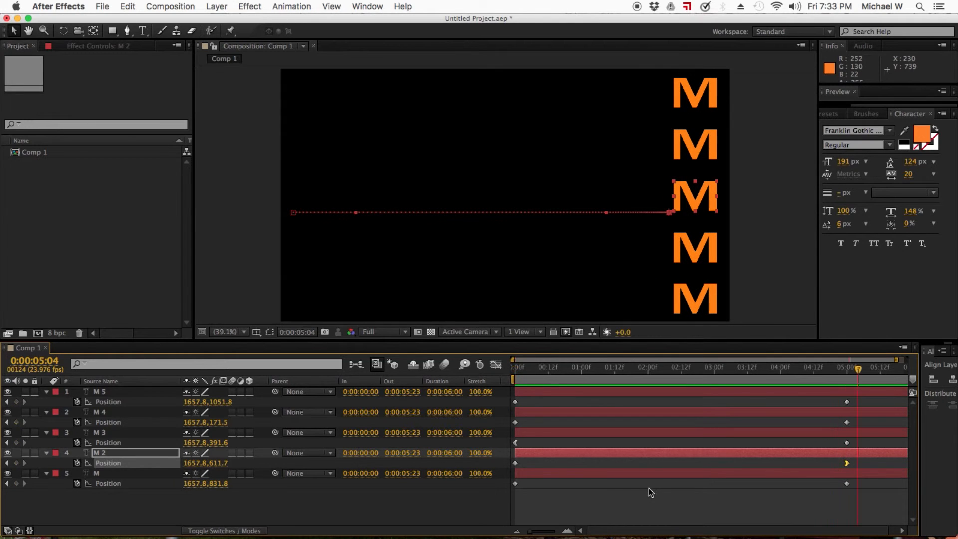
# Step: Apply Easy Ease to both position keyframes of the original M layer, and deselect it
pyautogui.click(591, 475)
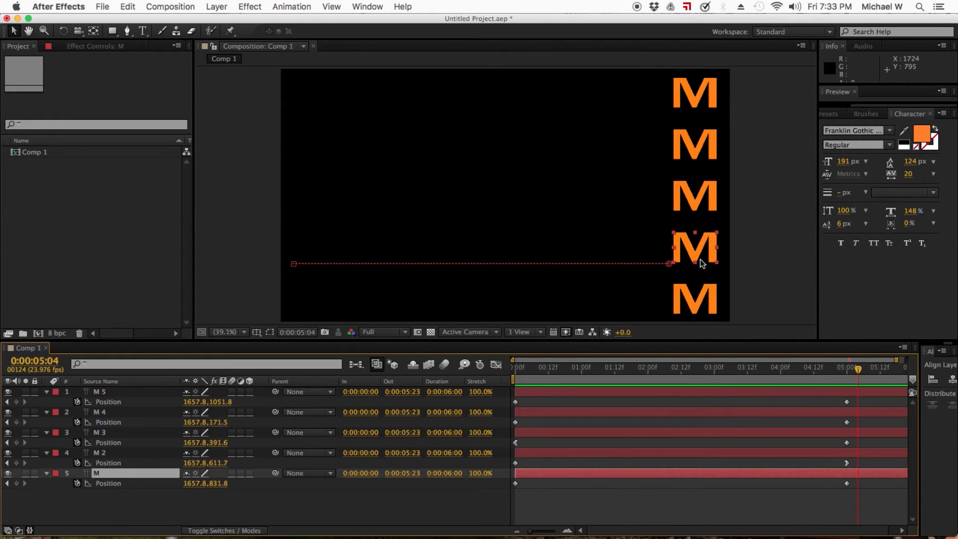
pyautogui.moveTo(866, 480); pyautogui.dragTo(506, 495)
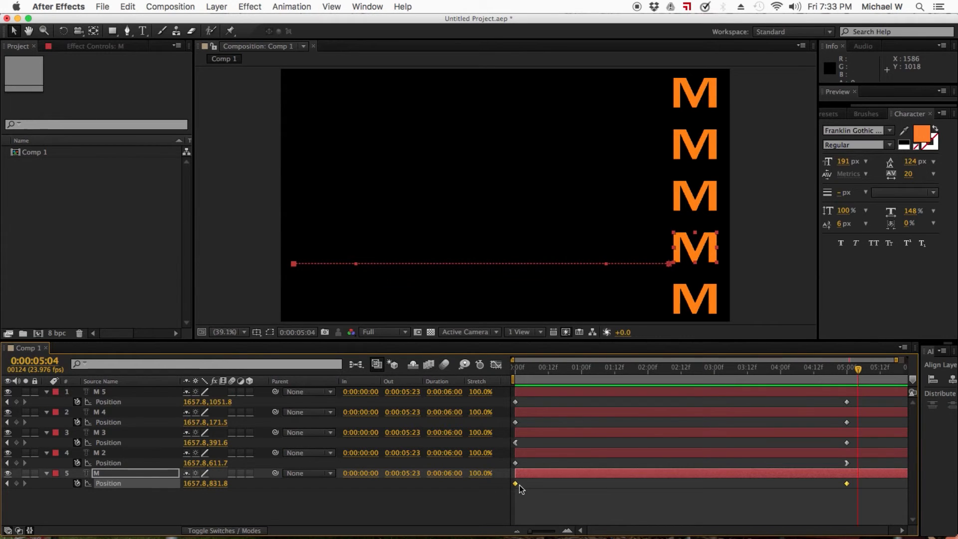
pyautogui.rightClick(516, 484)
pyautogui.moveTo(545, 526)
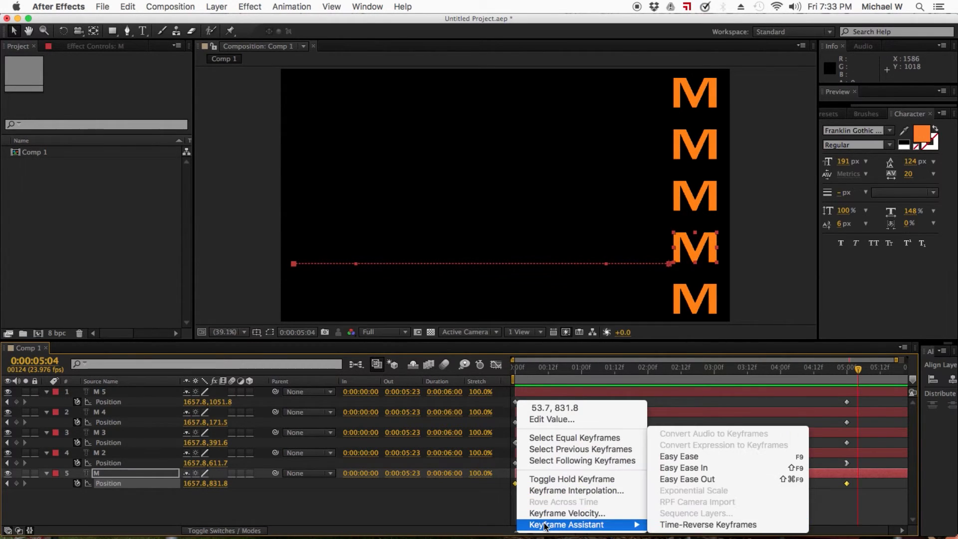
pyautogui.click(692, 456)
pyautogui.click(610, 522)
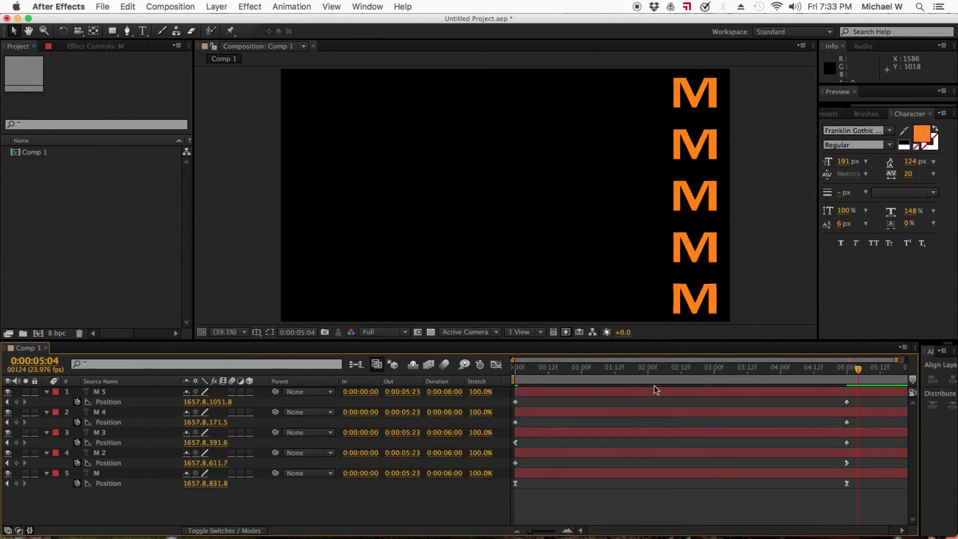
# Step: Preview the animation from 0:00:00:00 to compare the different easings of the five Ms
pyautogui.moveTo(529, 373); pyautogui.dragTo(463, 373)
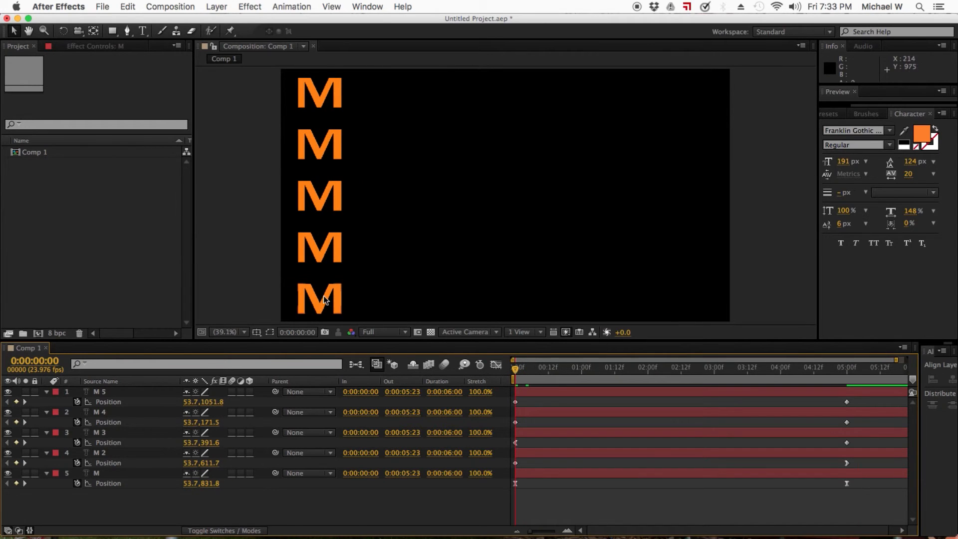
pyautogui.press('space')
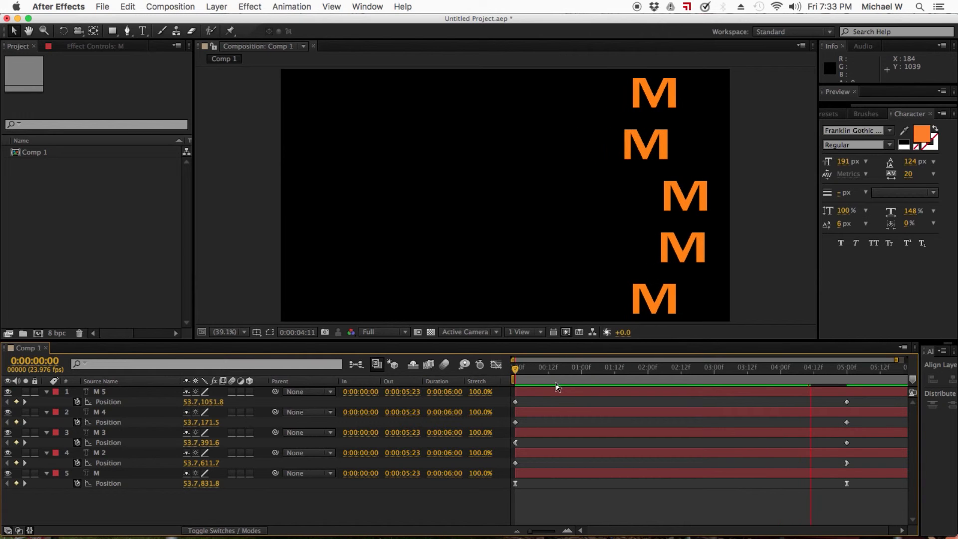
pyautogui.press('space')
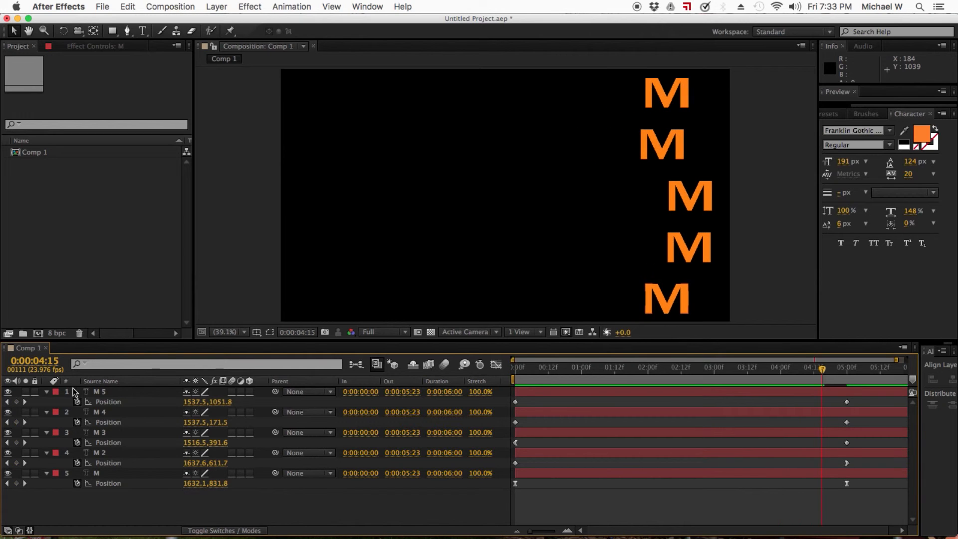
# Step: Turn both of layer M 4's position keyframes, at 0:00:00:00 and 0:00:05:00, into hold keyframes with Toggle Hold Keyframe
pyautogui.click(100, 392)
pyautogui.click(95, 411)
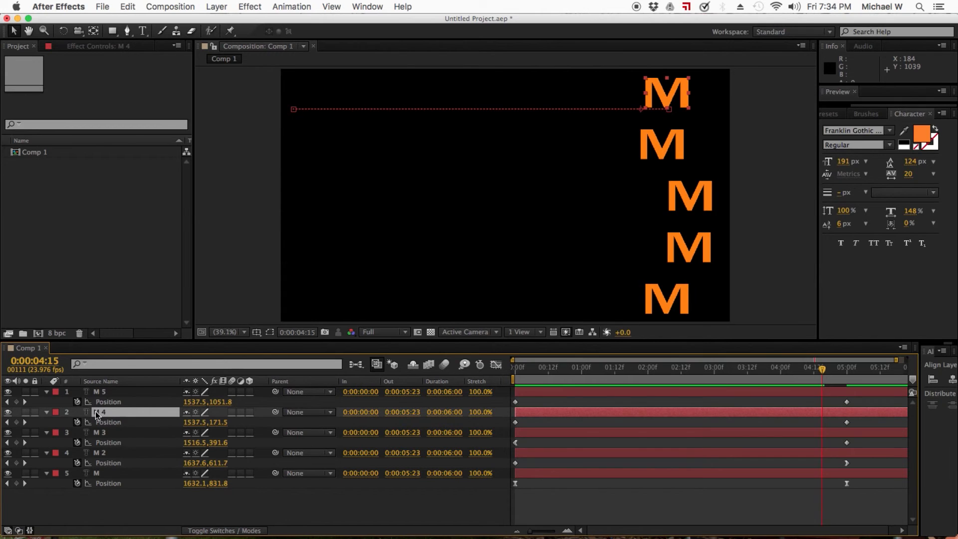
pyautogui.moveTo(809, 369); pyautogui.dragTo(505, 372)
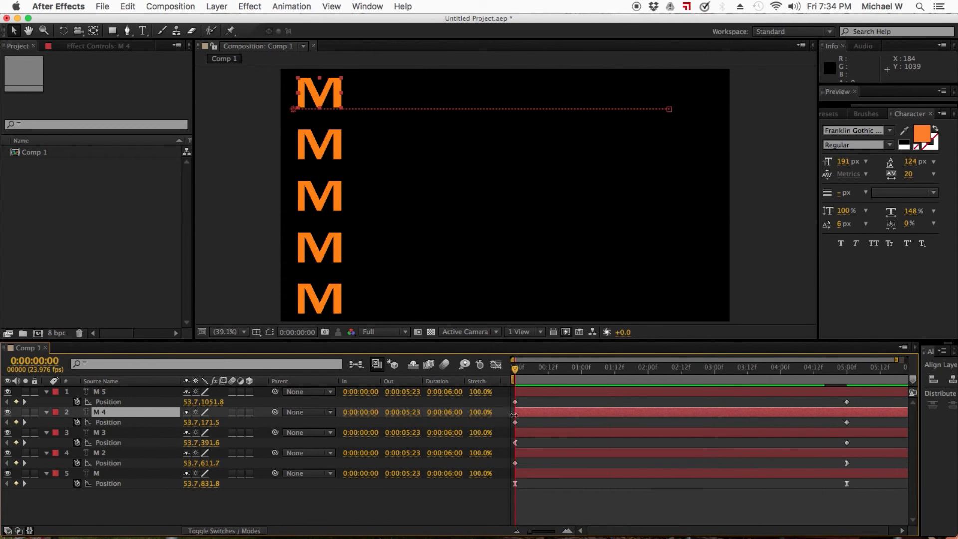
pyautogui.moveTo(515, 425)
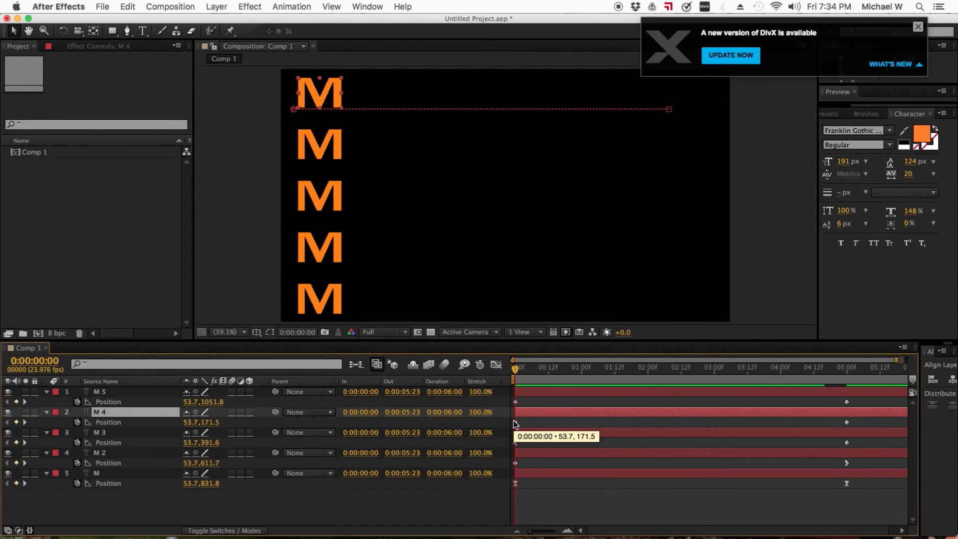
pyautogui.click(918, 27)
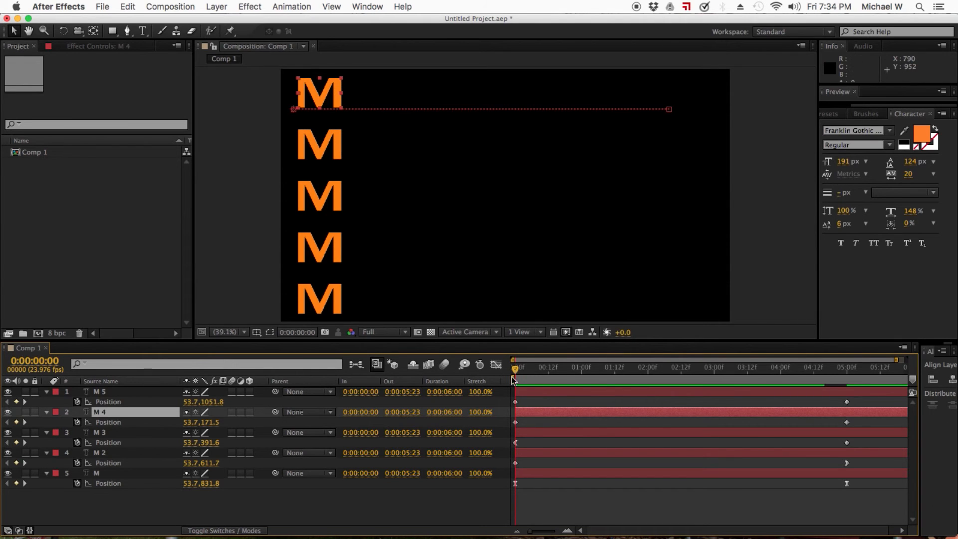
pyautogui.click(516, 423)
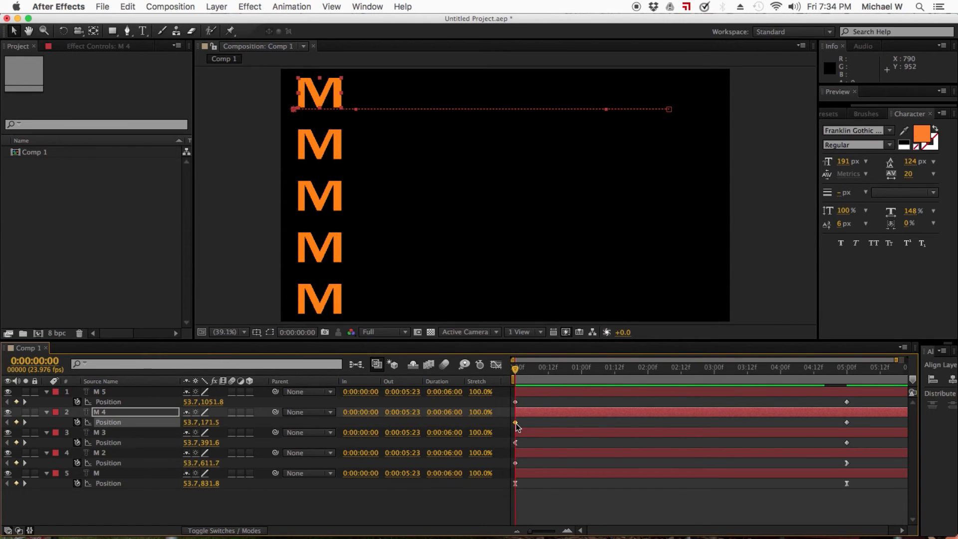
pyautogui.rightClick(516, 424)
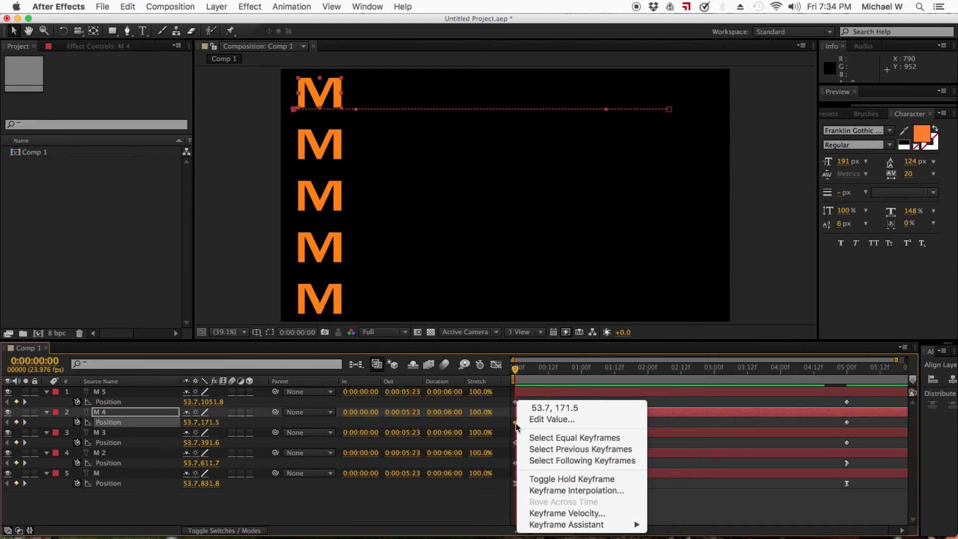
pyautogui.click(568, 480)
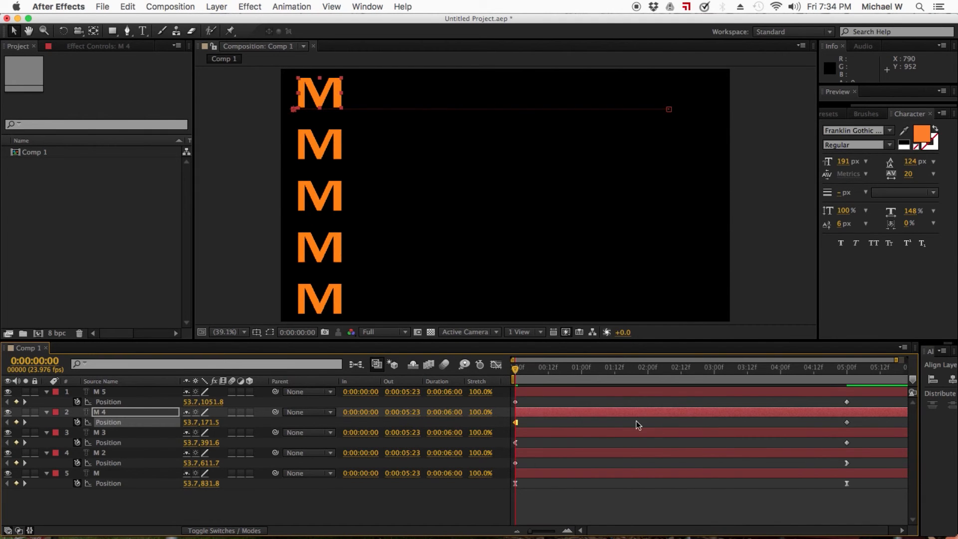
pyautogui.rightClick(848, 423)
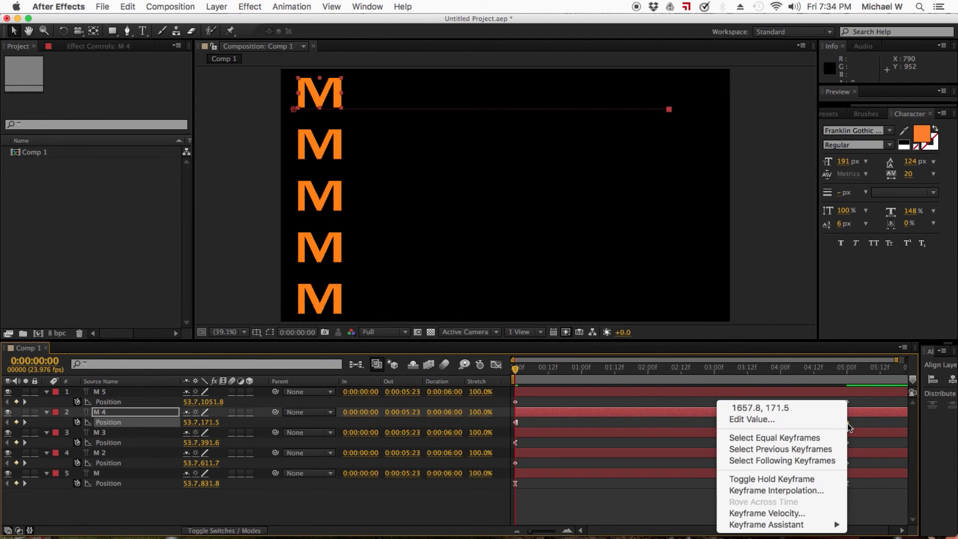
pyautogui.click(811, 479)
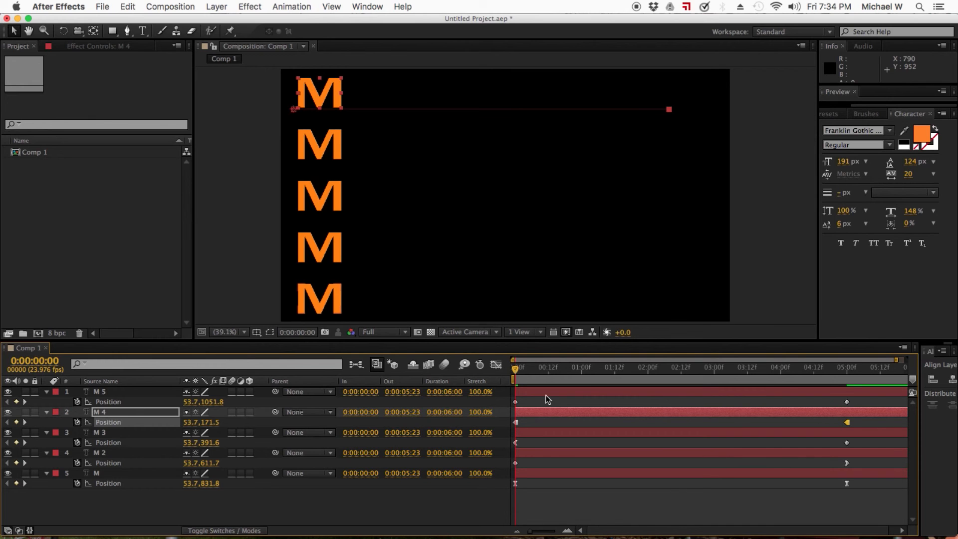
# Step: Preview the animation from 0:00:00:00 to compare layer M 4's hold motion with the other Ms, and deselect the layer
pyautogui.click(516, 422)
pyautogui.press('space')
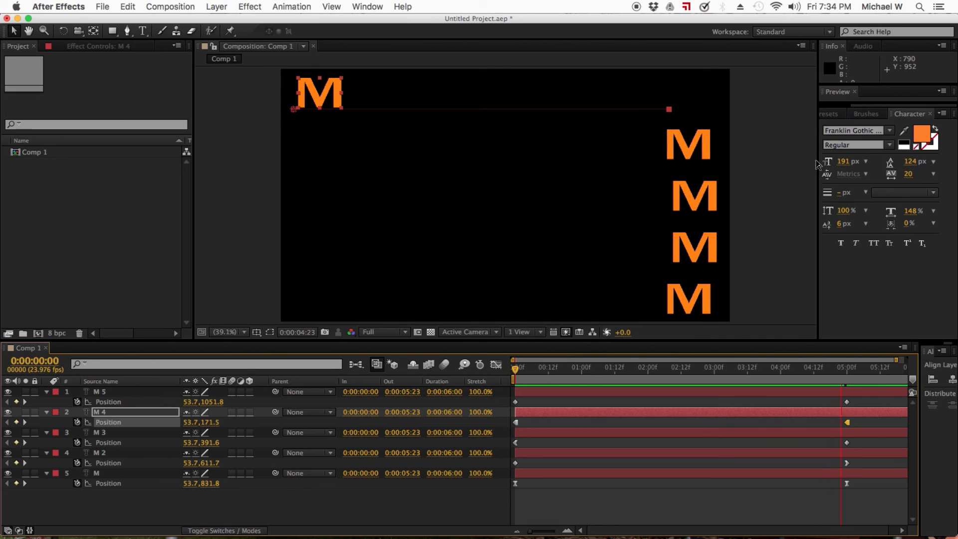
pyautogui.press('space')
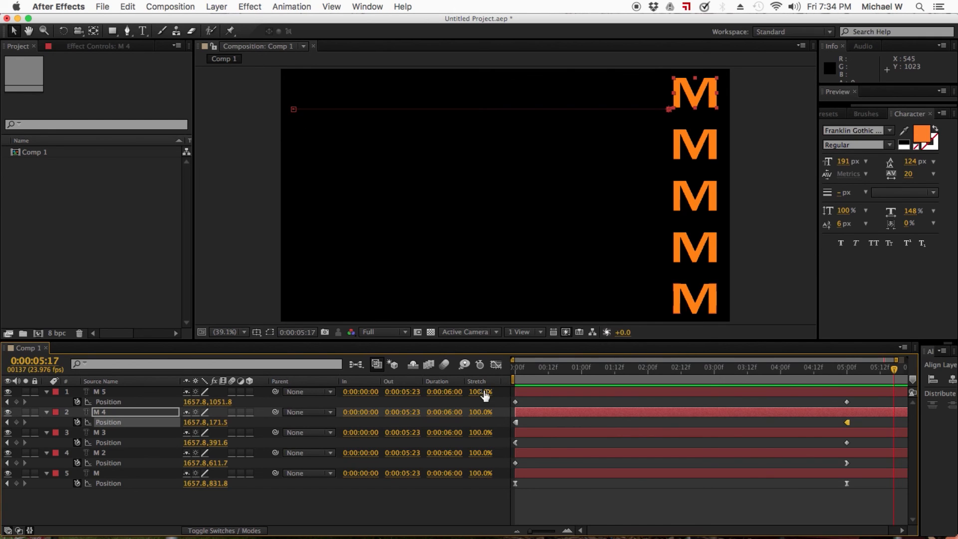
pyautogui.click(594, 496)
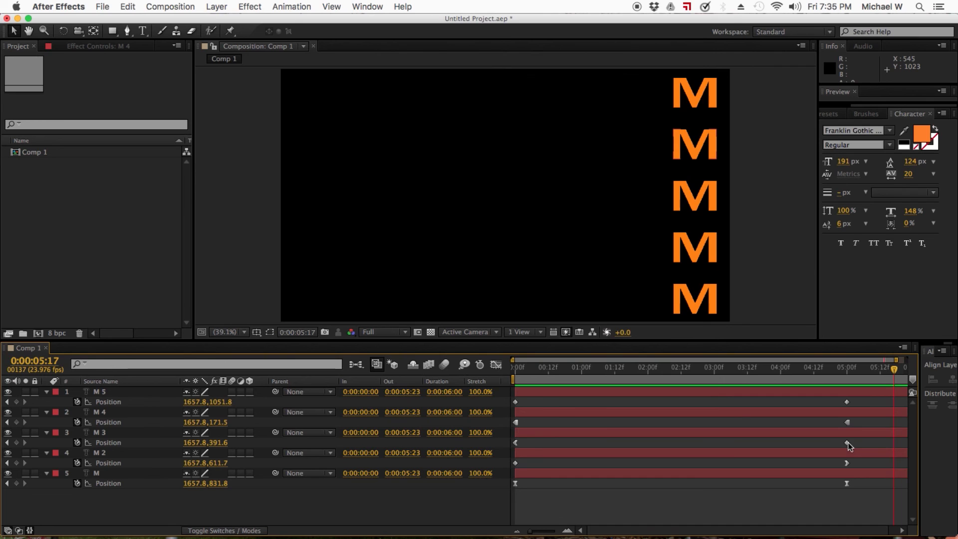
pyautogui.moveTo(848, 467)
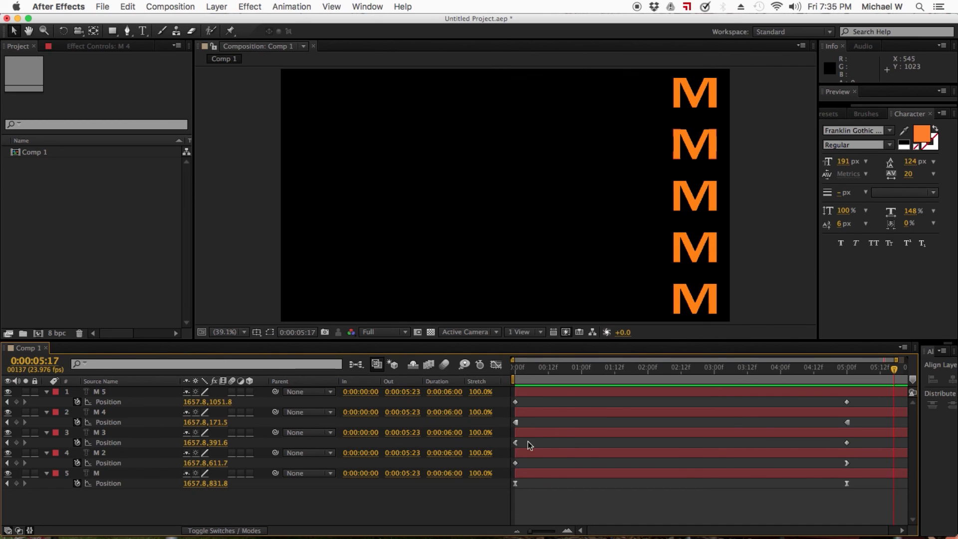